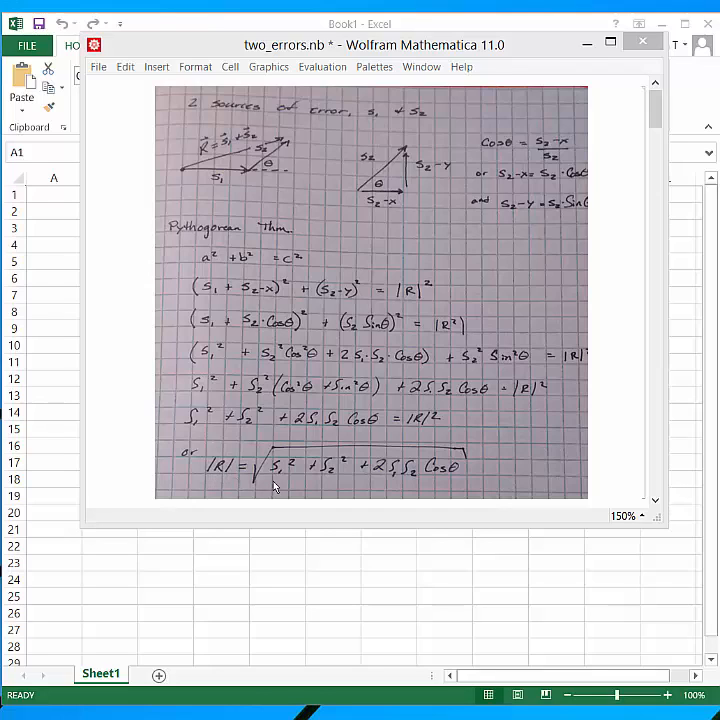
left_click(330, 476)
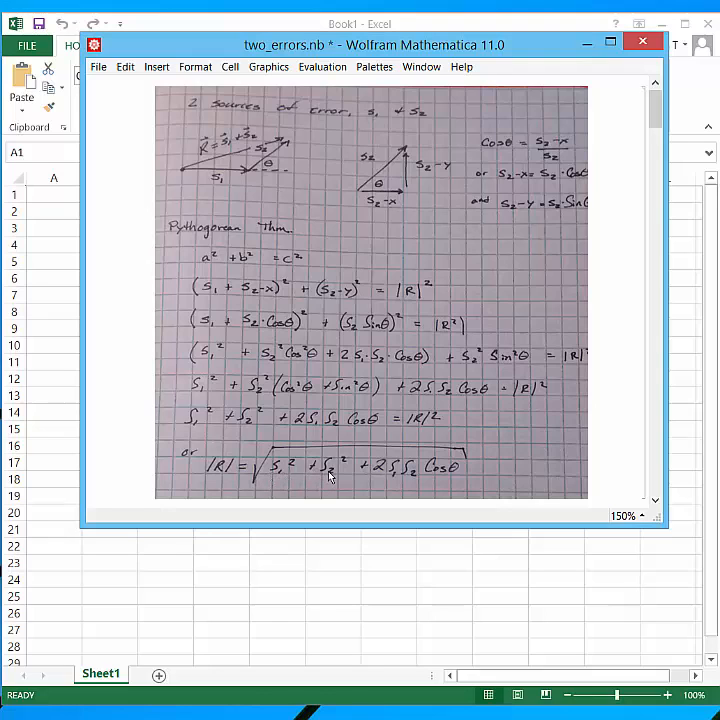
left_click(330, 476)
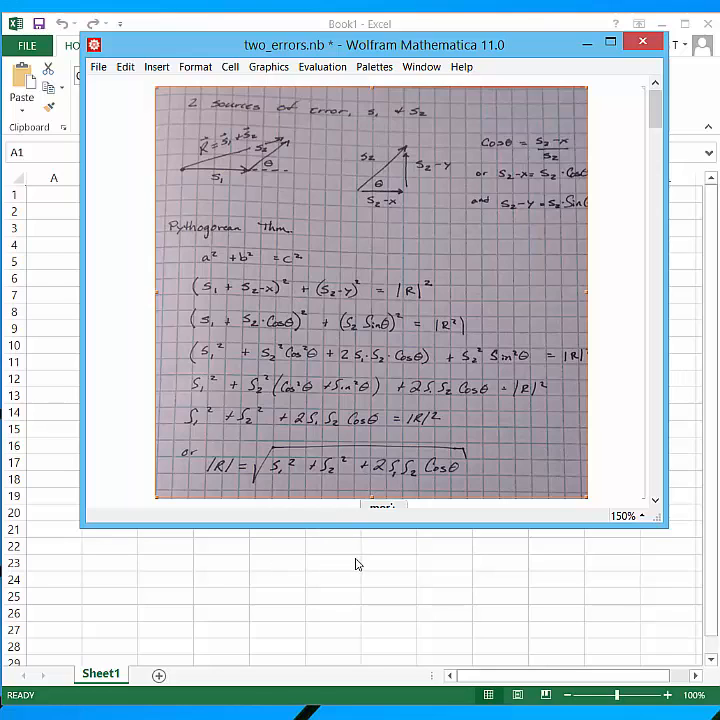
- Switch to the blank Excel workbook and enter the heading "random number [0,1]" in cell B4
key("alt+Tab")
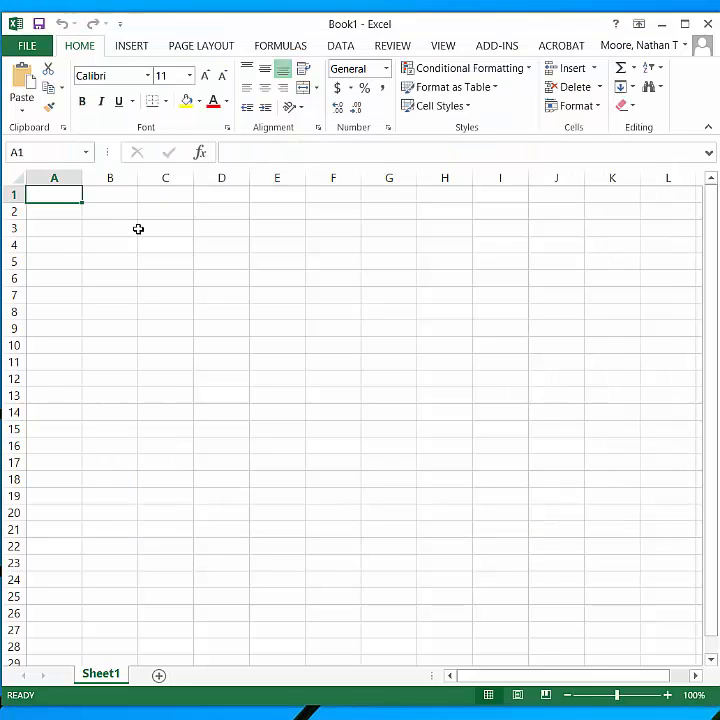
left_click(122, 242)
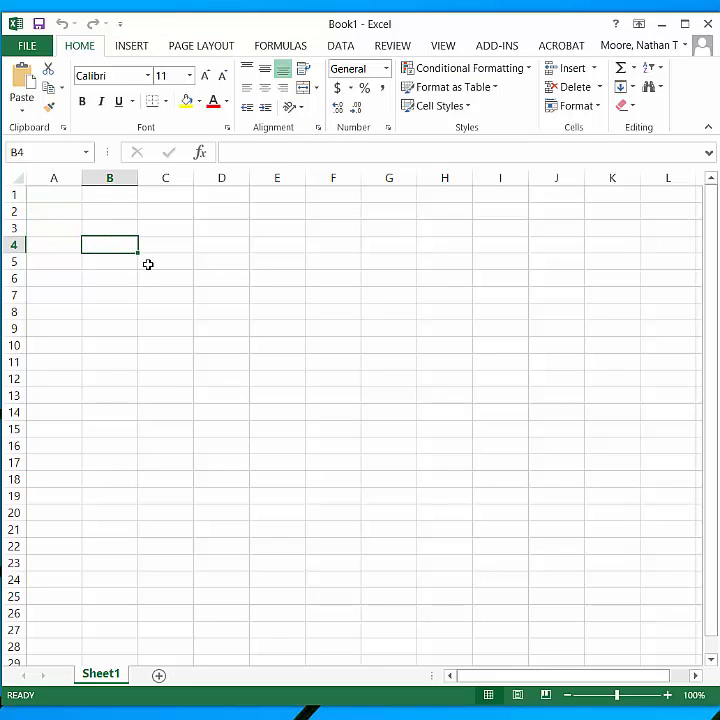
type("andom")
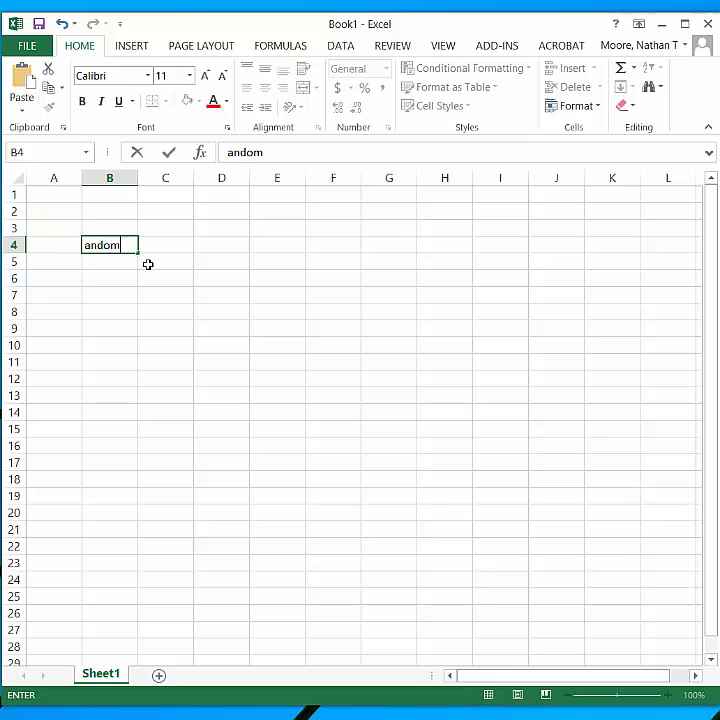
type(" number ")
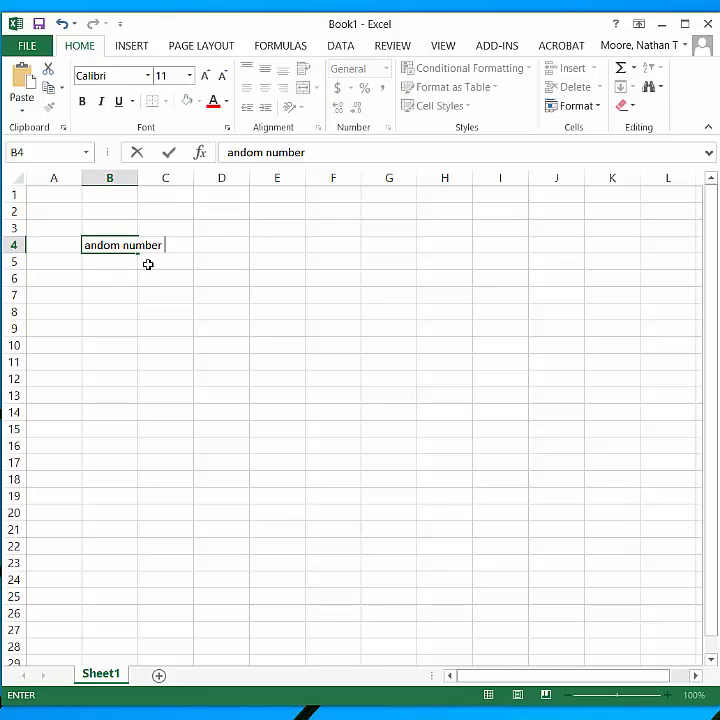
type("[0,1")
type(")")
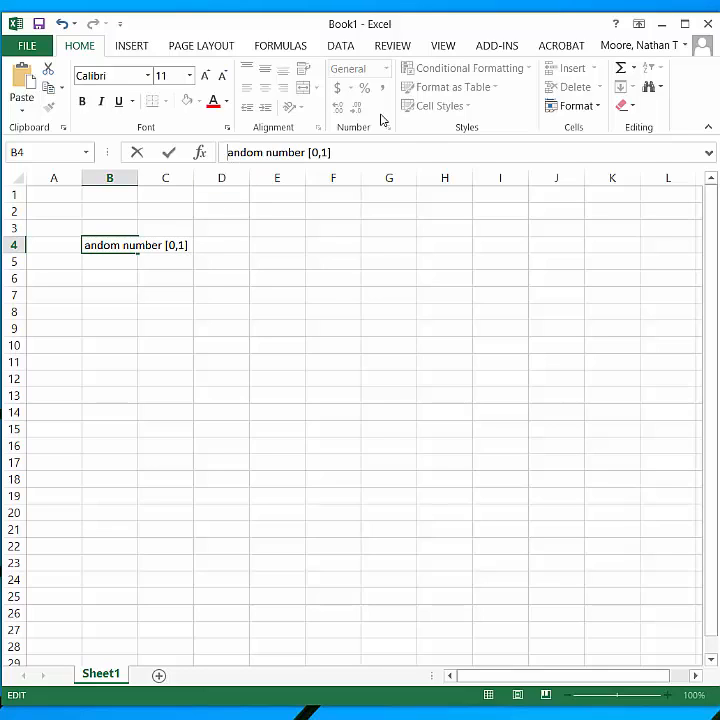
type("r")
key("Return")
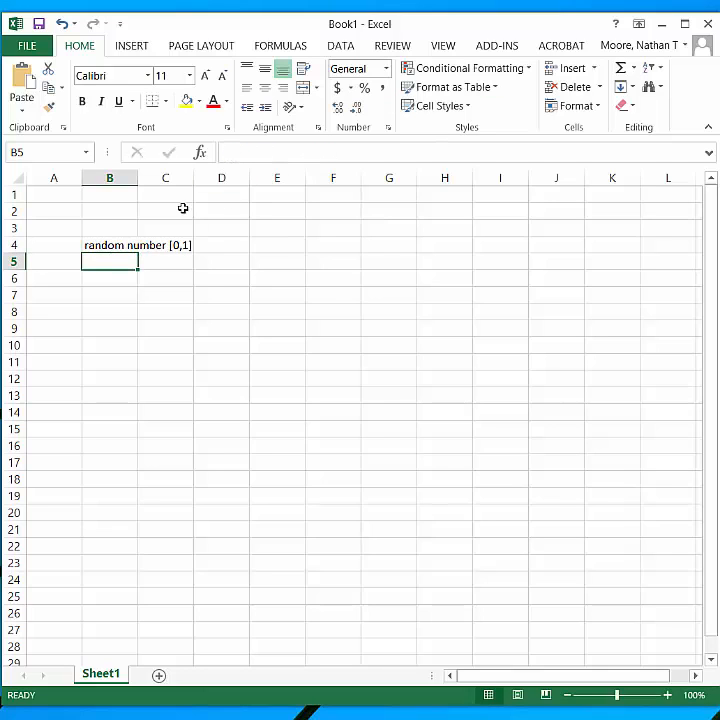
- Enter the formula =RAND() in cell B5, under the random number heading
type("=")
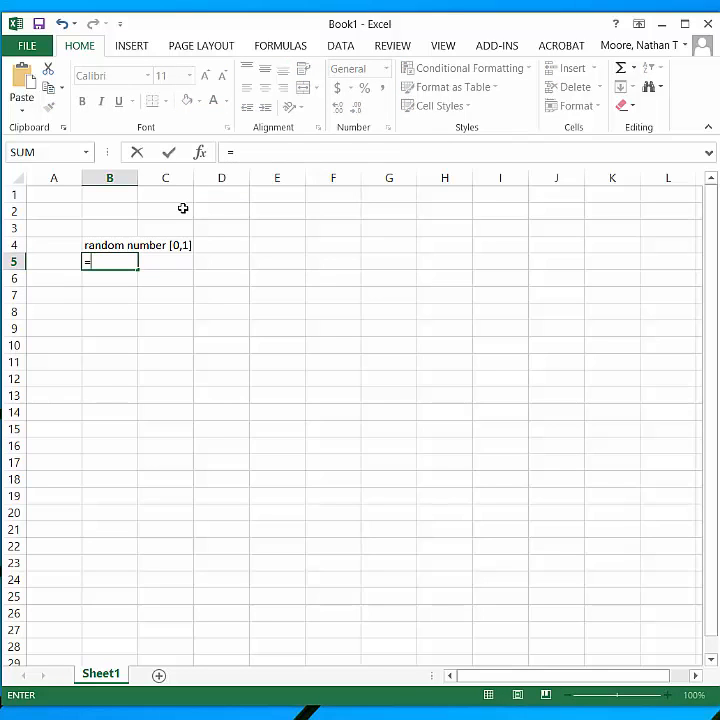
type("random")
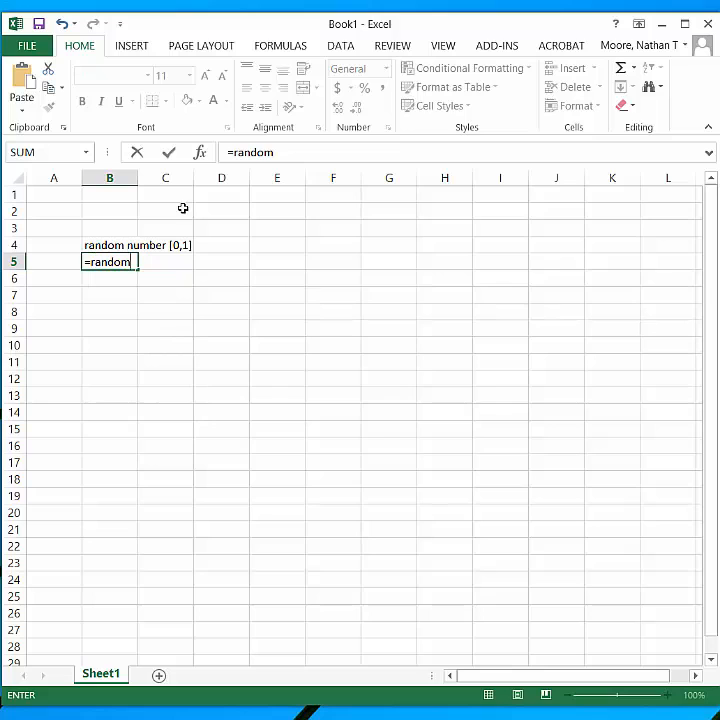
key("BackSpace")
key("BackSpace")
type("(")
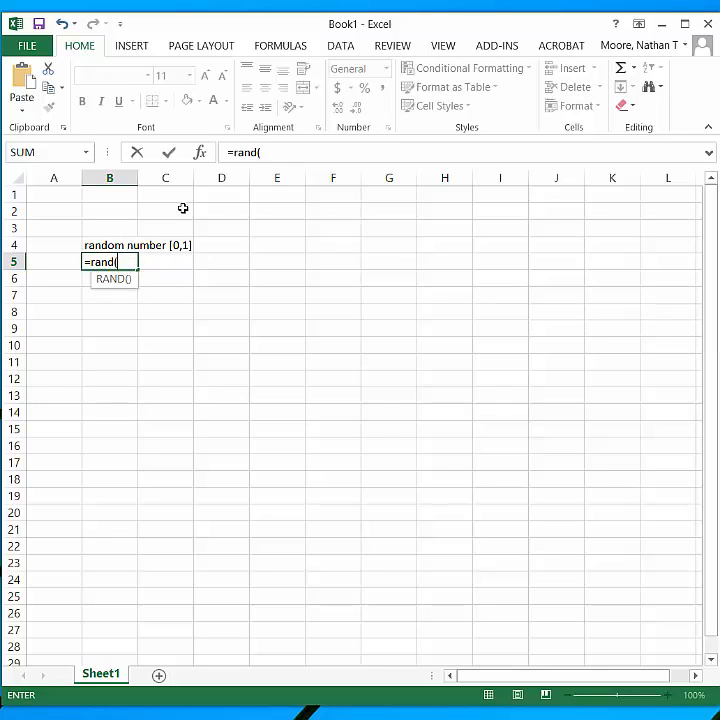
key("Return")
key("Up")
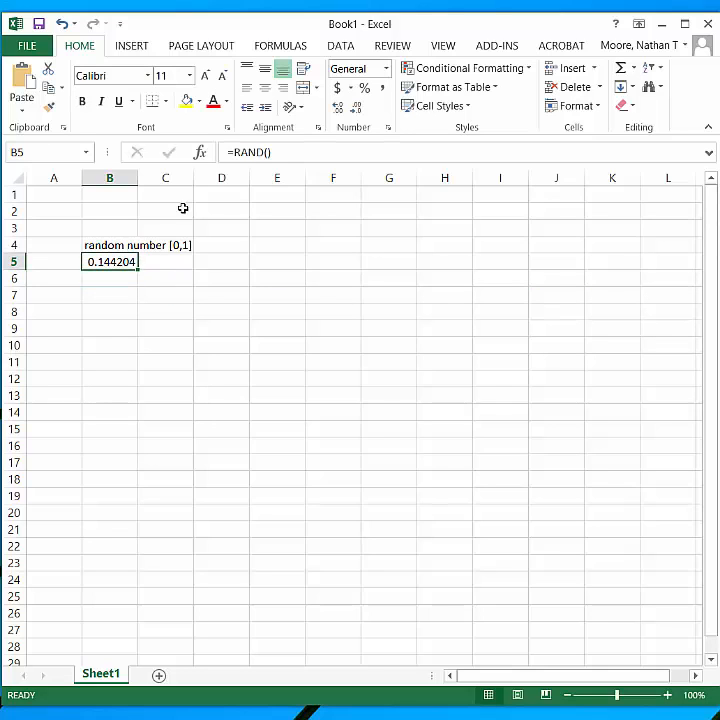
- Enter the heading "random angle [0, 2pi]" in cell C4
key("Right")
key("Up")
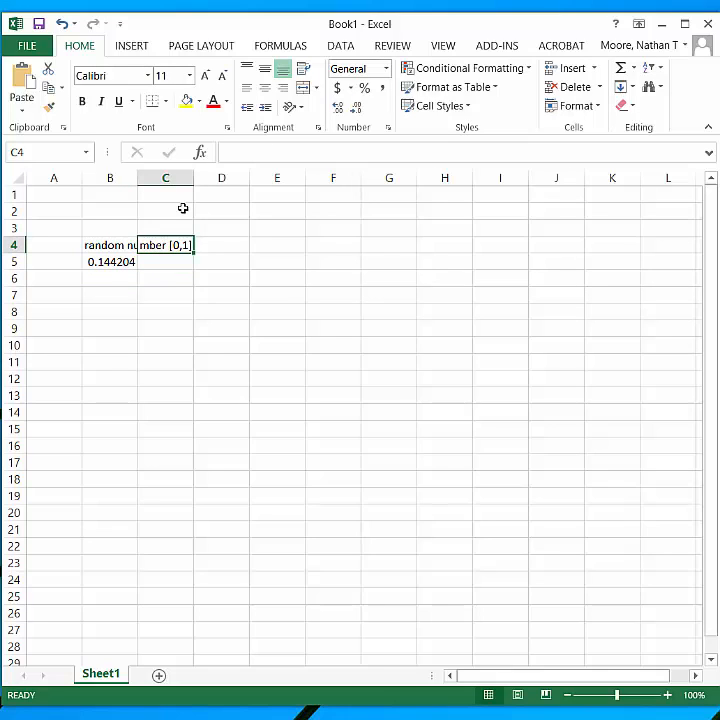
type("random a")
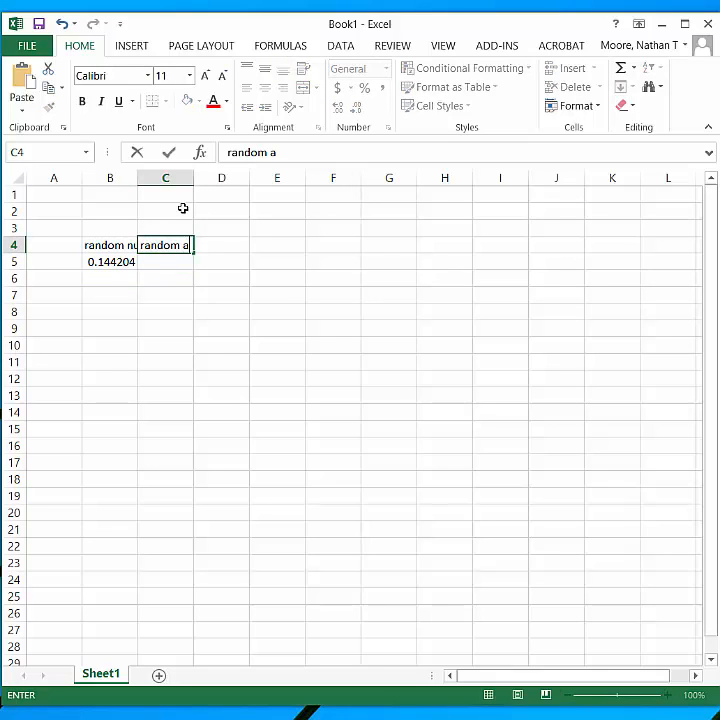
type("ngle [0")
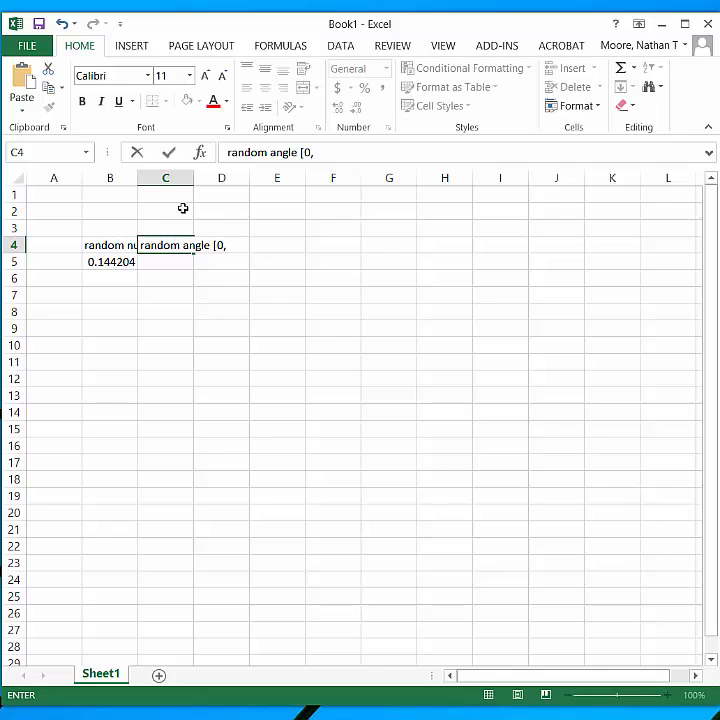
type(", 2pi]")
key("Return")
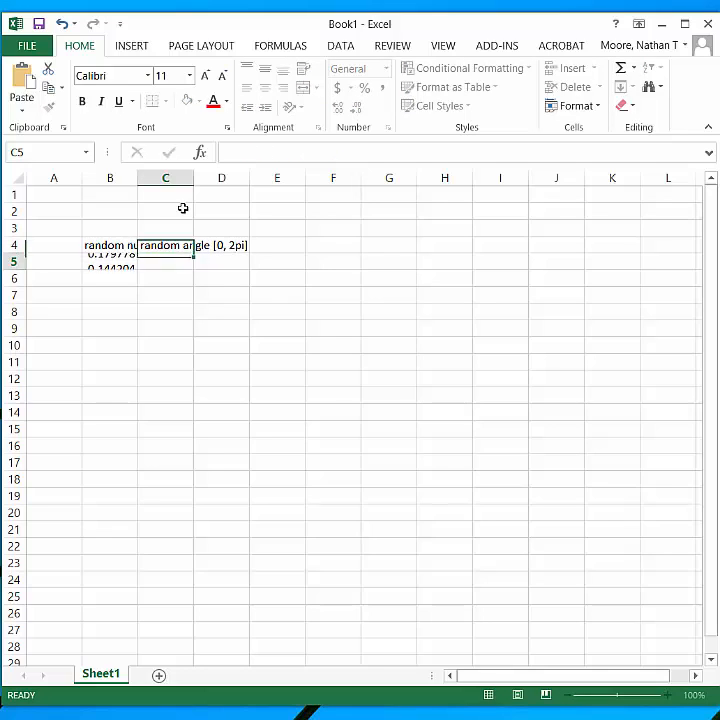
- Enter the formula =B5*2*PI() in cell C5 to convert the random number into an angle
type("=")
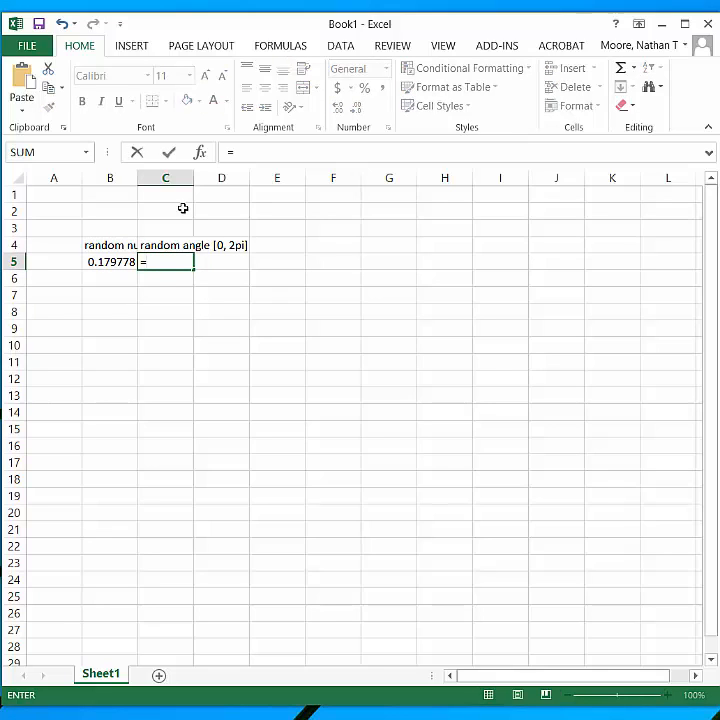
key("Left")
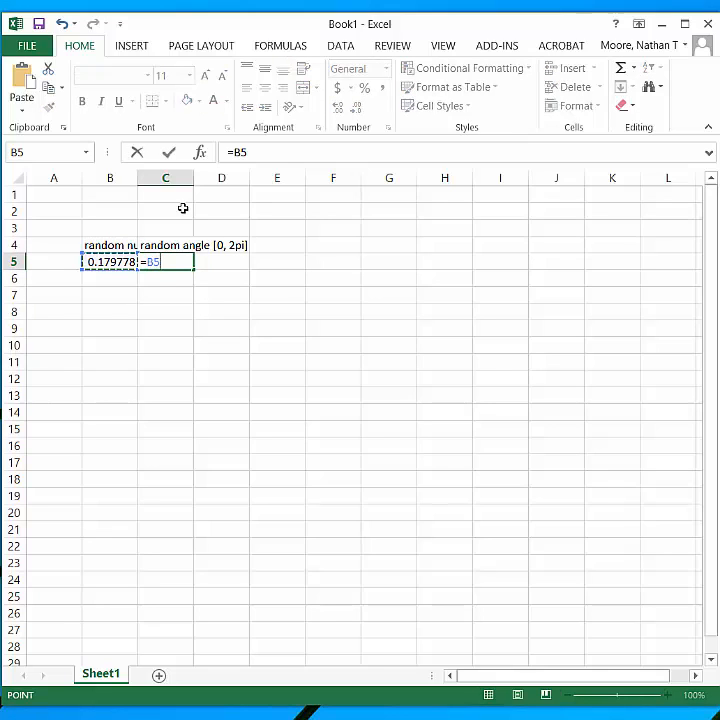
type("*2*pi()")
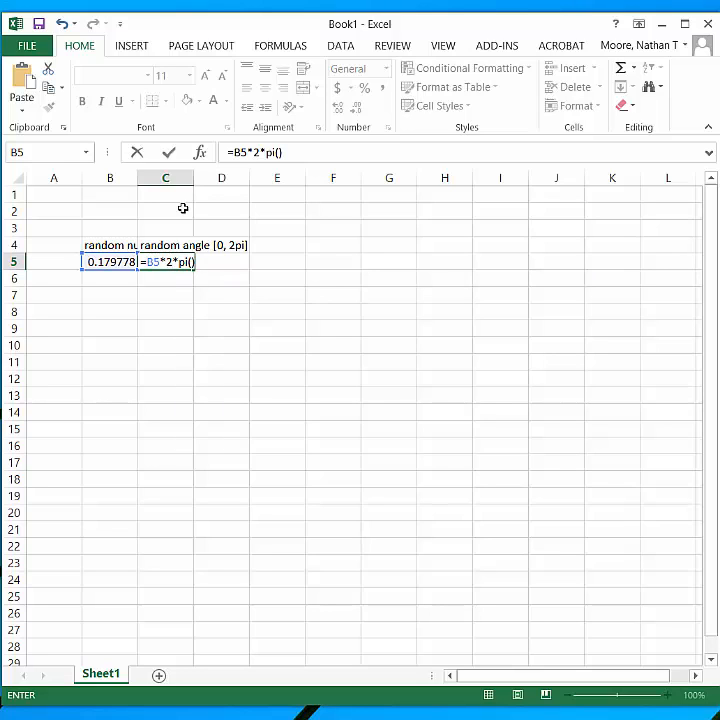
key("Return")
key("Up")
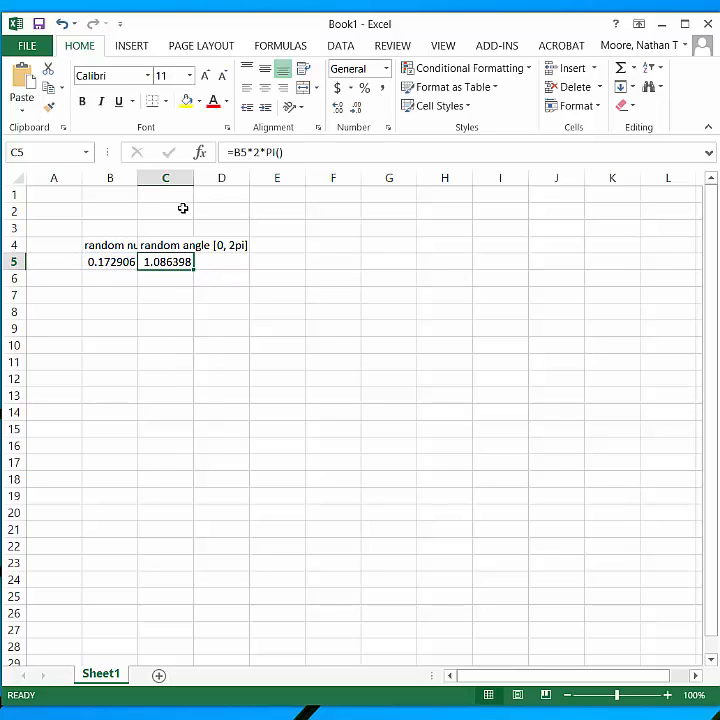
key("Left")
key("Right")
- Increase the height of heading row 4 to about three lines of text
left_click(10, 255)
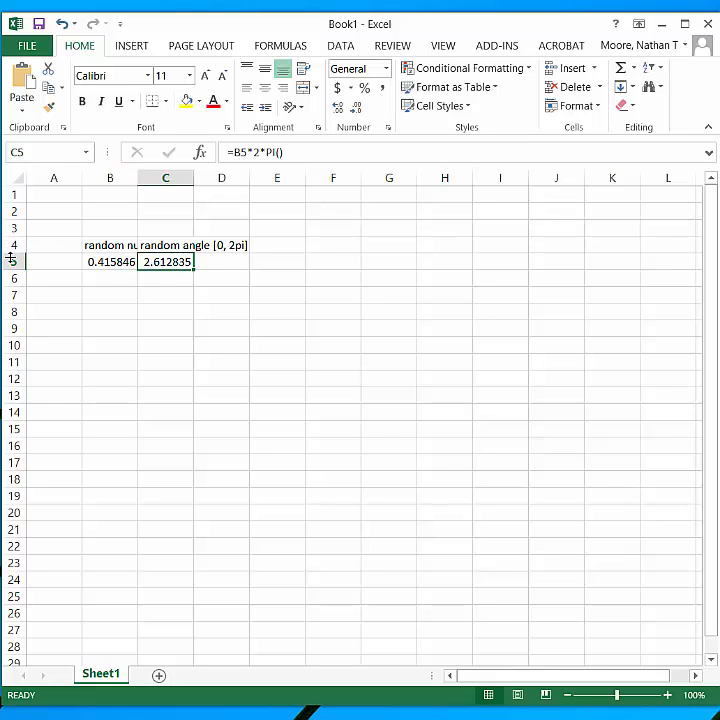
left_click(13, 247)
left_click_drag(16, 254, 17, 289)
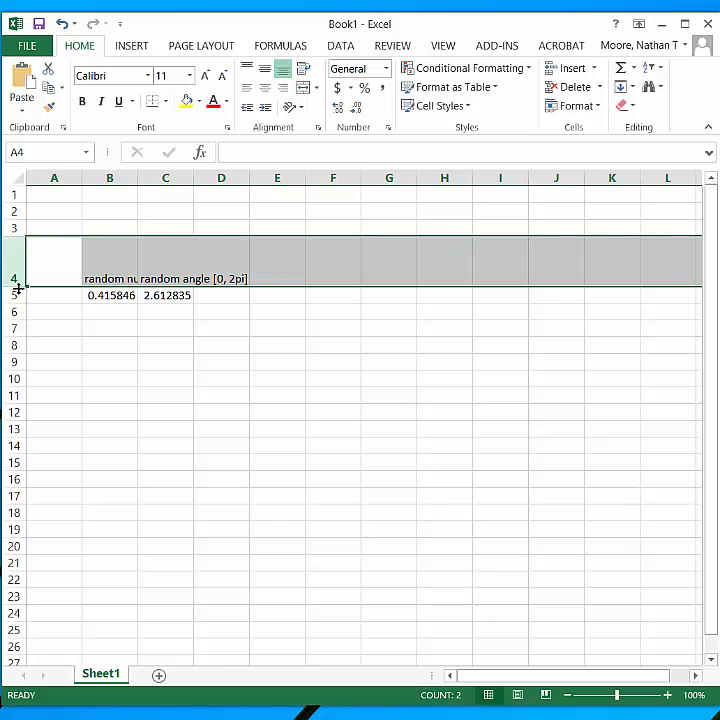
- Turn on text wrapping for all cells in heading row 4
right_click(15, 260)
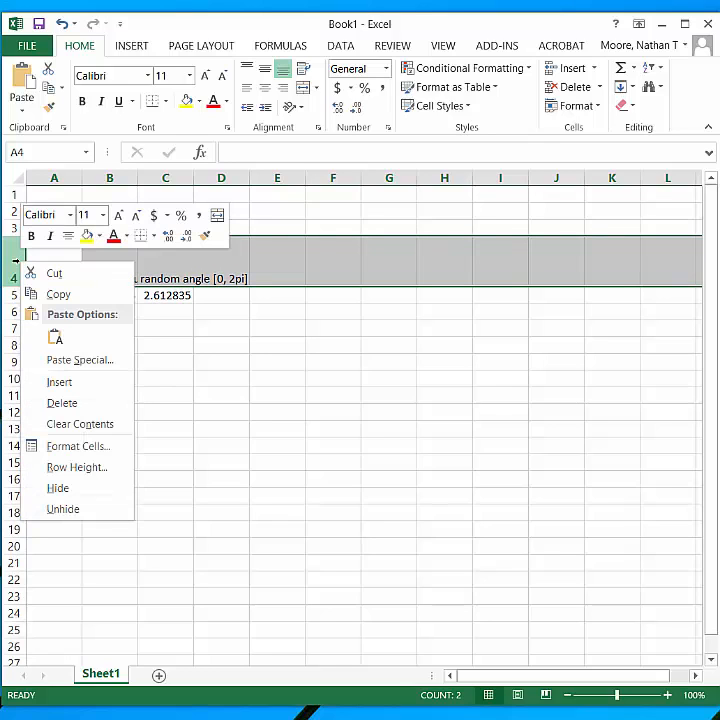
left_click(69, 451)
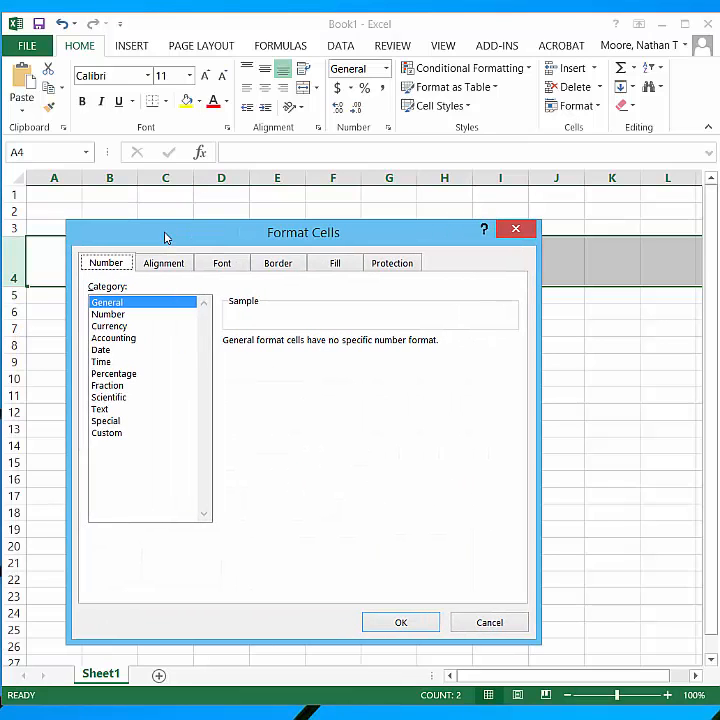
left_click(165, 263)
left_click(112, 422)
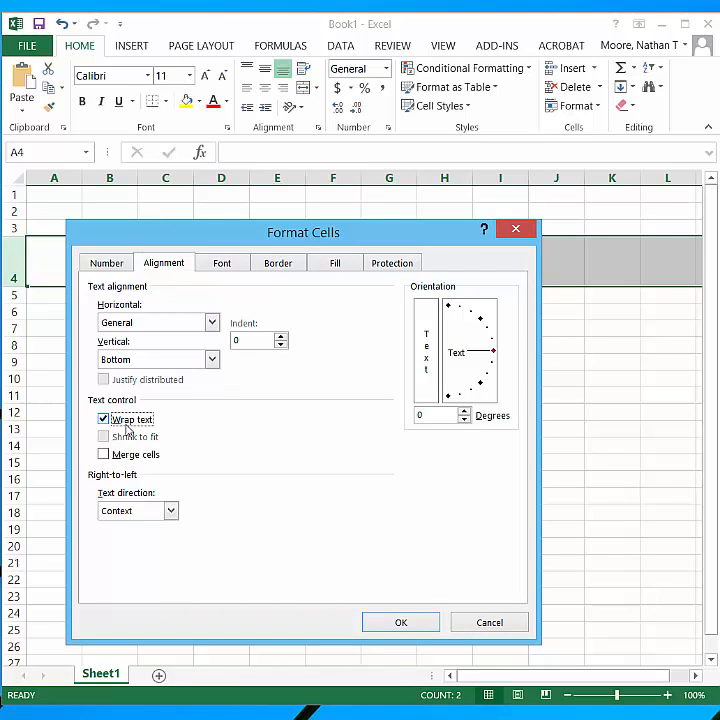
left_click(395, 627)
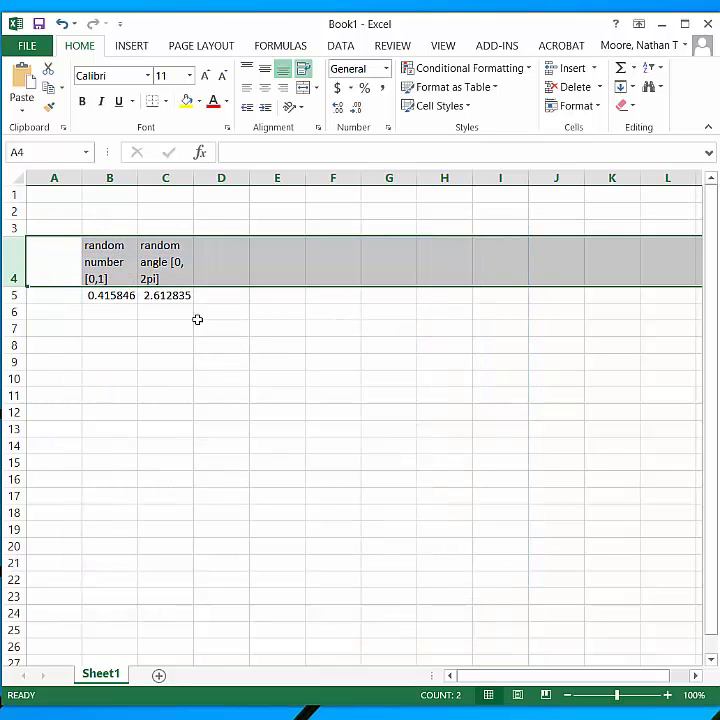
left_click(143, 343)
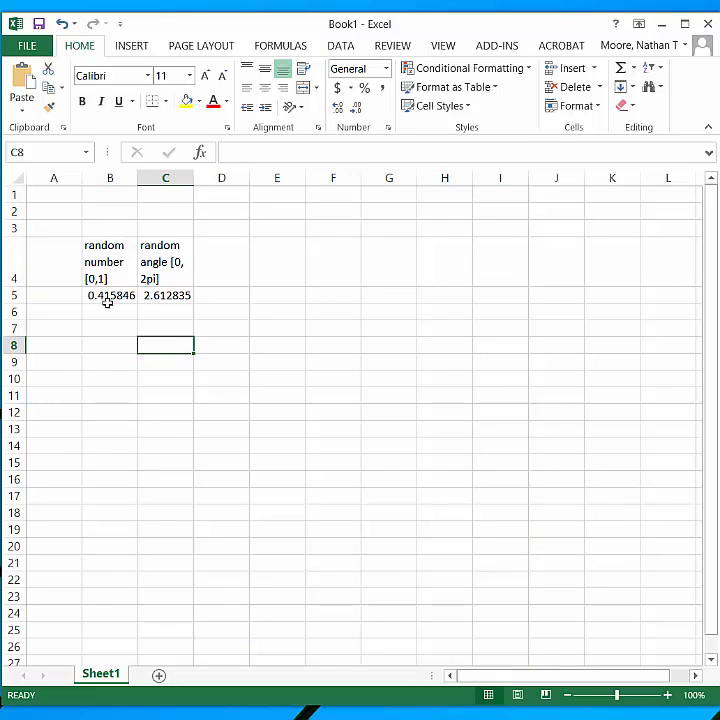
- Enter the heading "R^2" in cell D4, beside the random angle heading
left_click(227, 264)
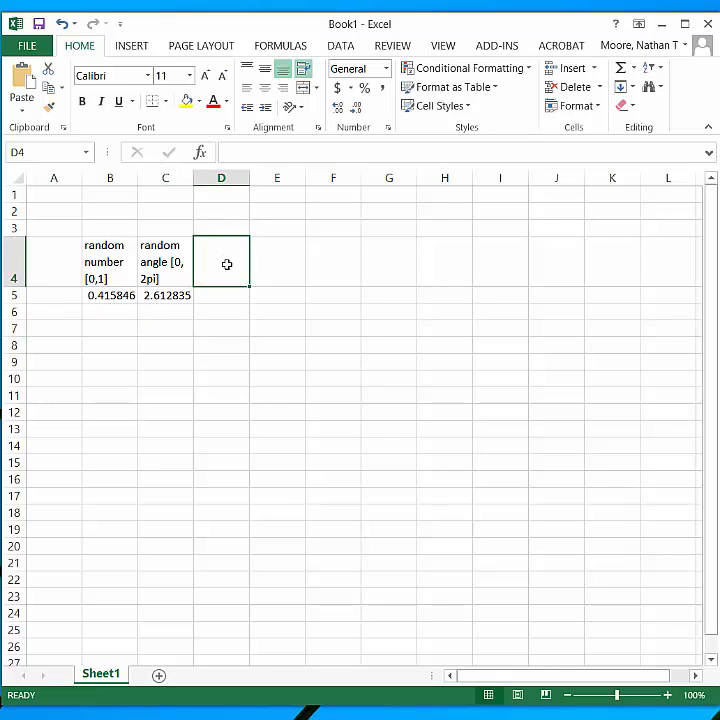
type("R^2")
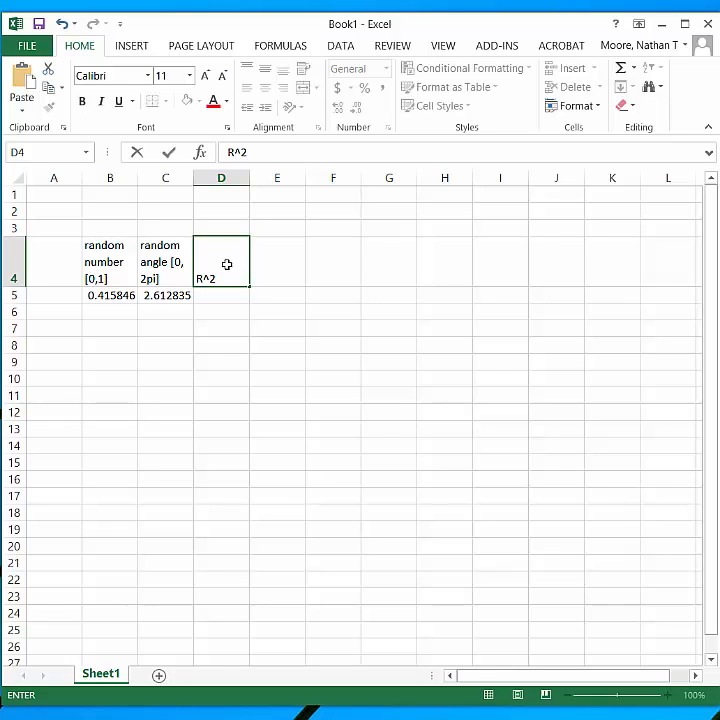
key("Return")
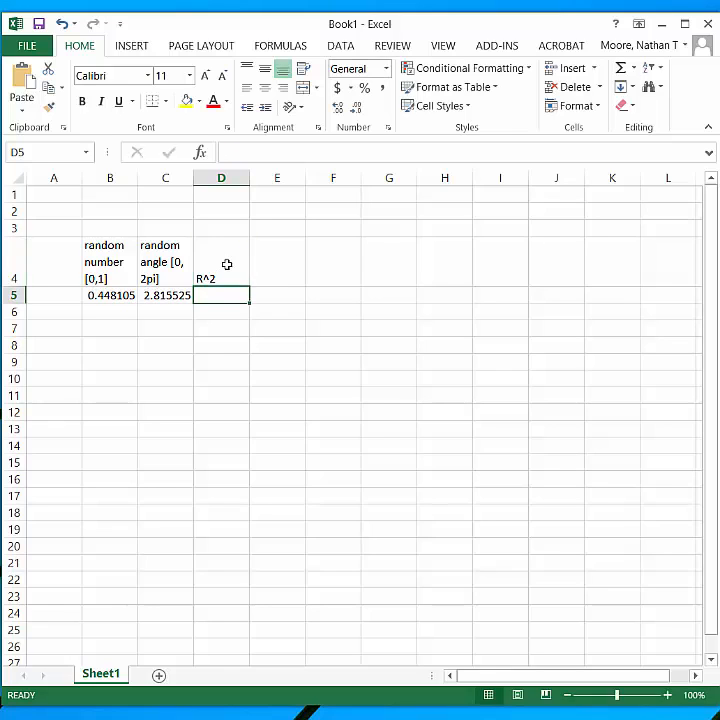
- Switch to the Mathematica notebook to check the terms of the |R| formula, and return to Excel
key("Up")
key("Up")
key("Up")
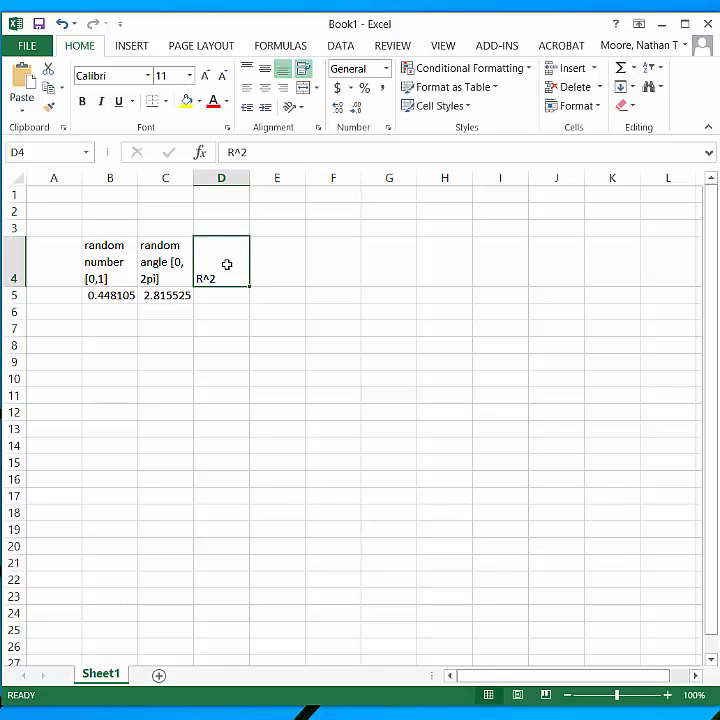
key("alt+Tab")
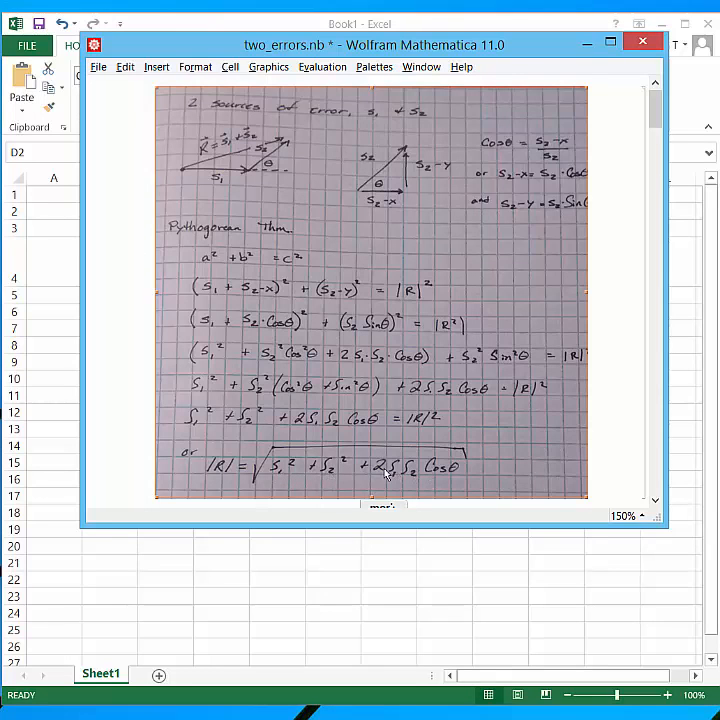
key("alt+Tab")
- Enter the label "s1 (cm)" in cell B1 for the first error source
left_click(156, 197)
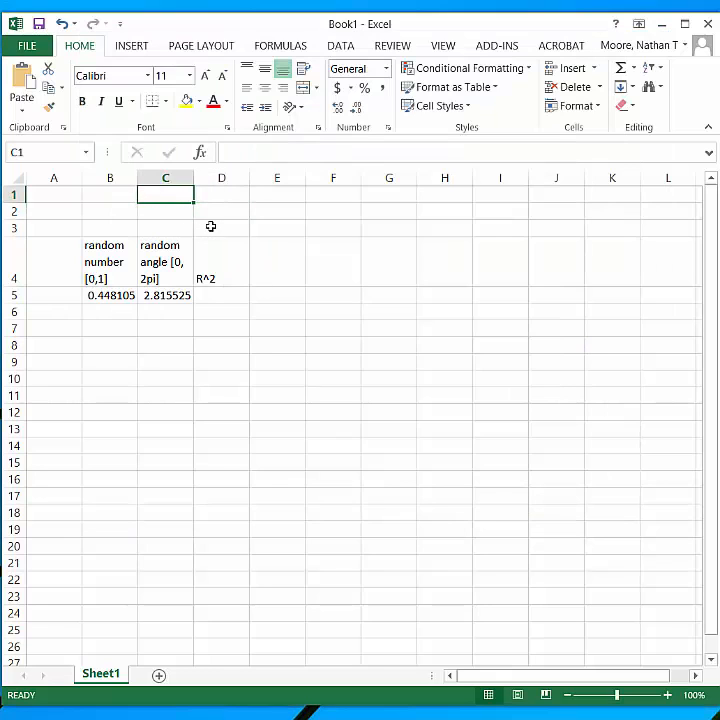
key("Left")
type("s1")
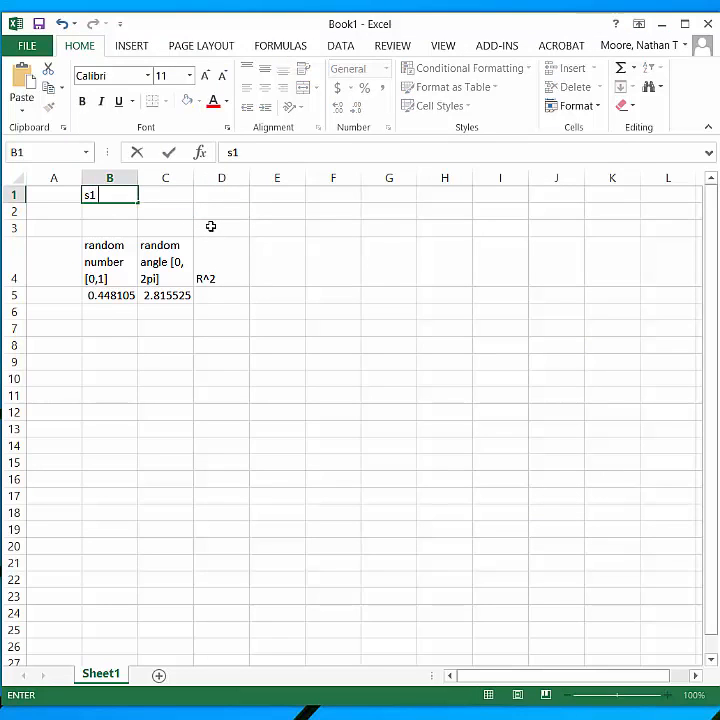
type(" (cm)")
key("Return")
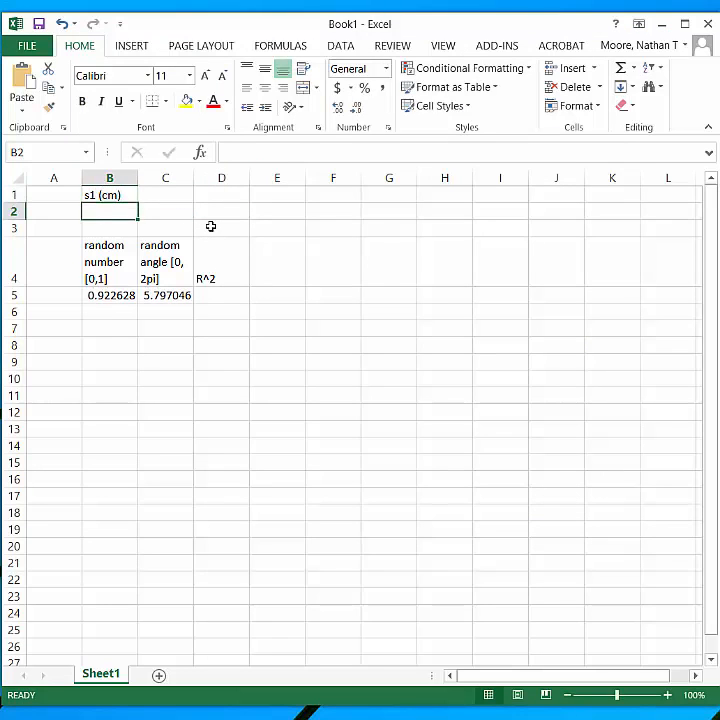
- Enter 1.2 as the s1 value in B2, and label C1 "s2(cm)" with the value 3.1 in C2
type("1.2")
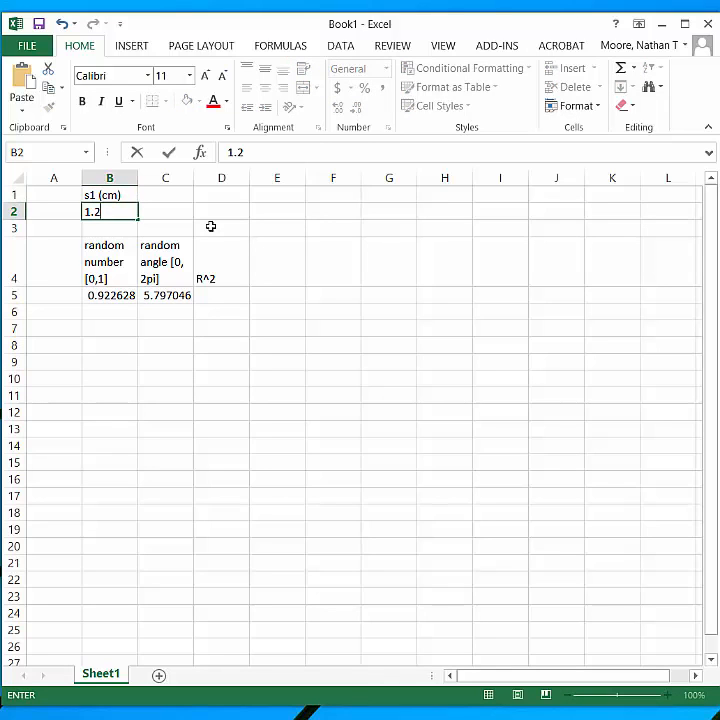
key("Right")
key("Up")
type("s")
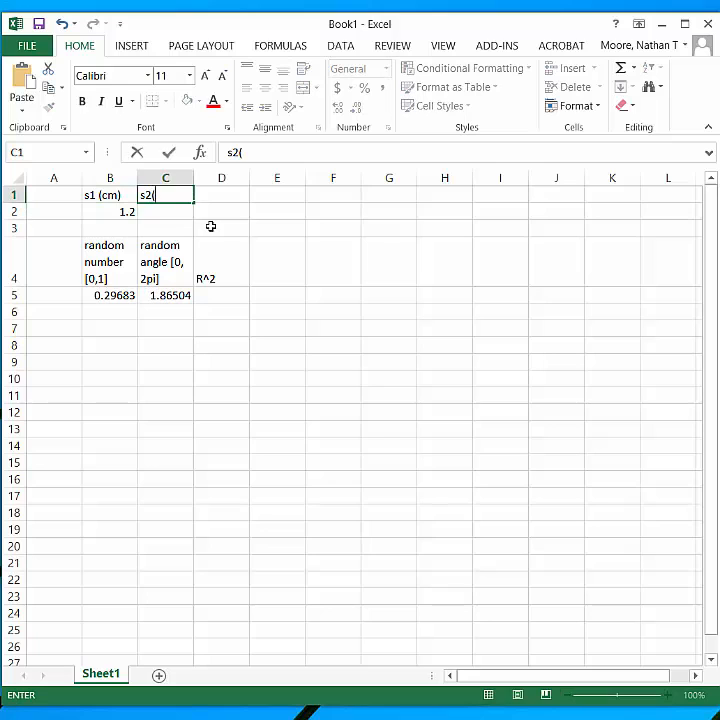
type("2(cm")
key("Return")
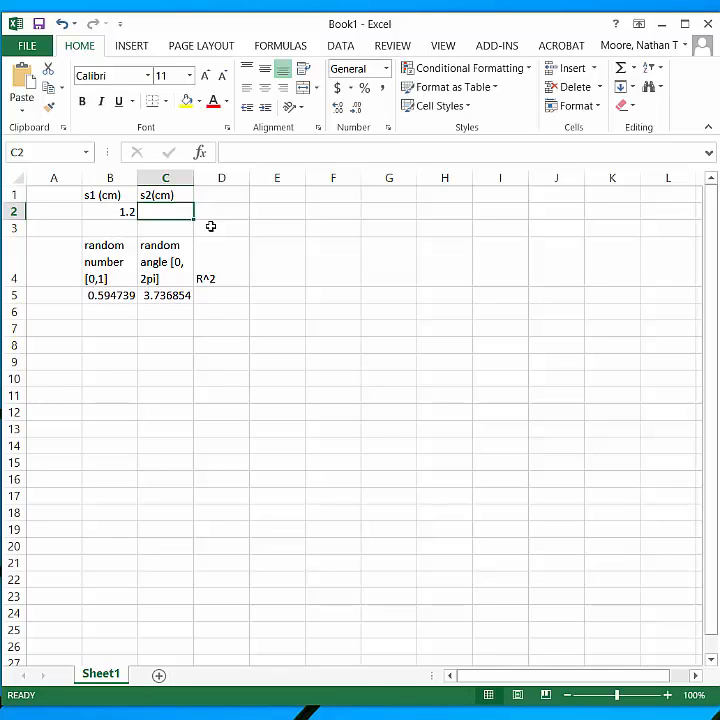
type("3.1")
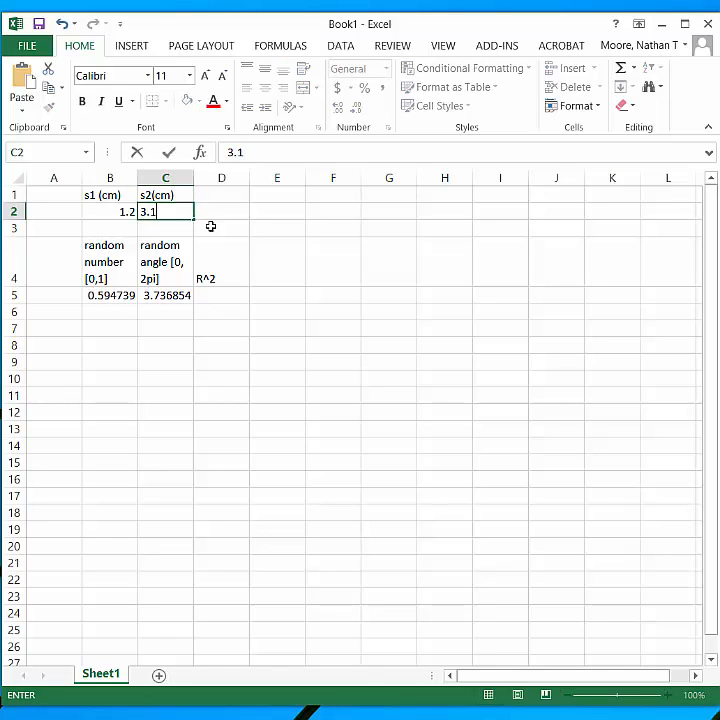
key("Return")
- Start a formula in D5 and arrange the Mathematica and Excel windows so the handwritten |R| formula shows below the worksheet
key("Down")
key("Down")
key("Down")
key("Up")
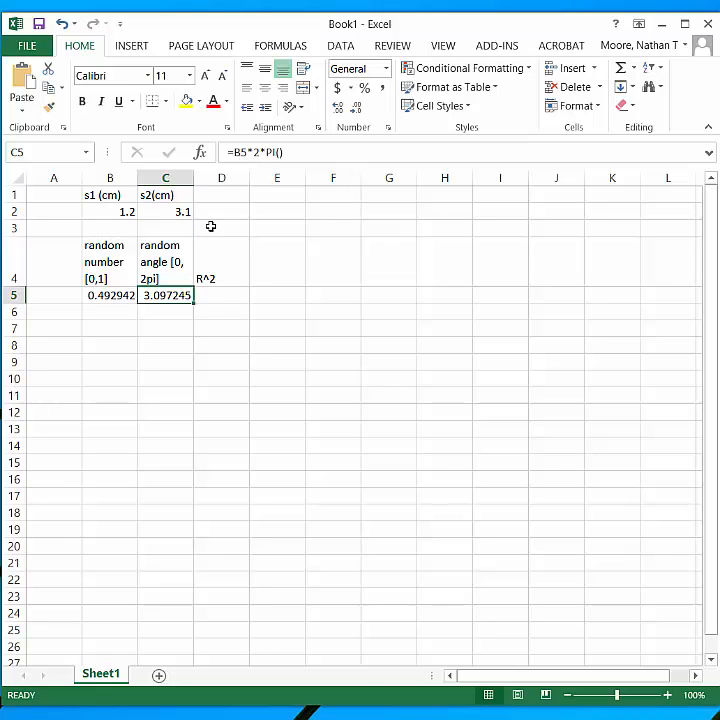
key("Right")
type("=")
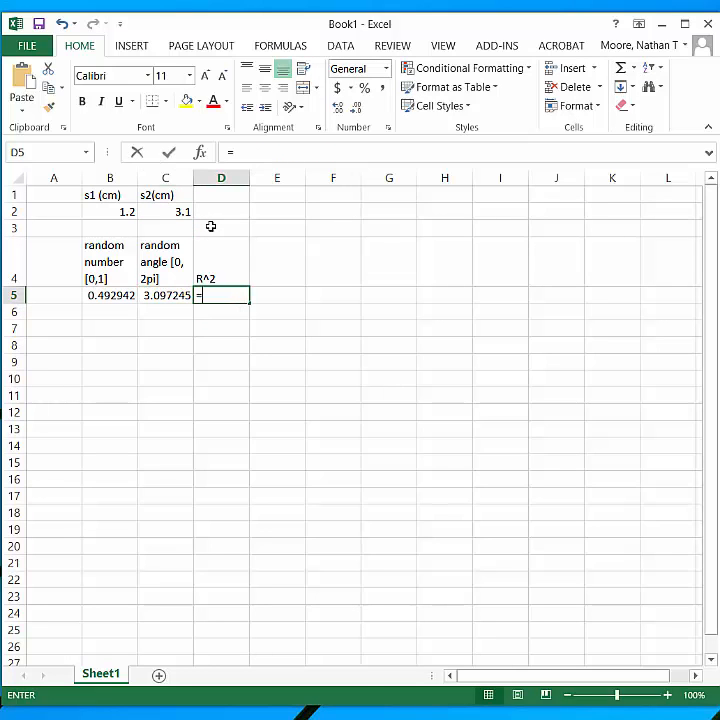
key("alt+Tab")
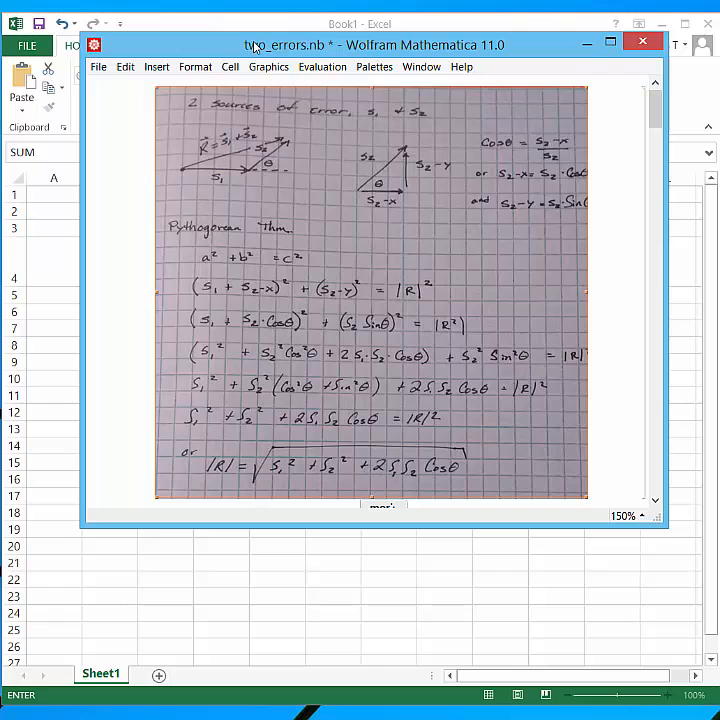
left_click_drag(255, 47, 258, 215)
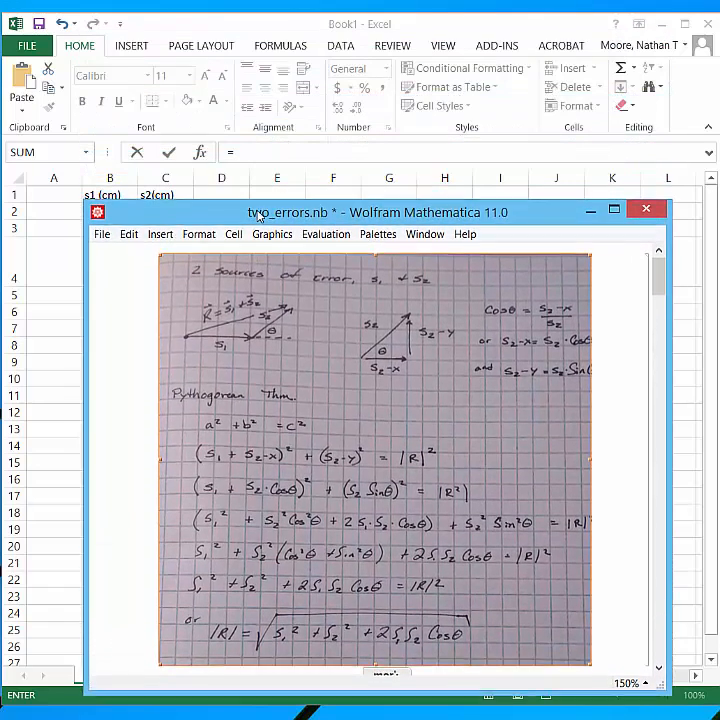
left_click(56, 543)
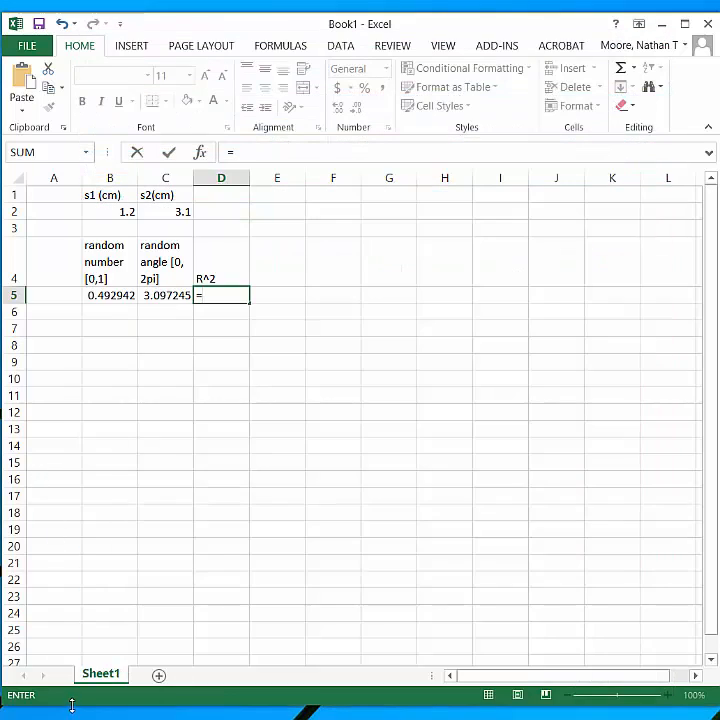
left_click_drag(72, 705, 88, 593)
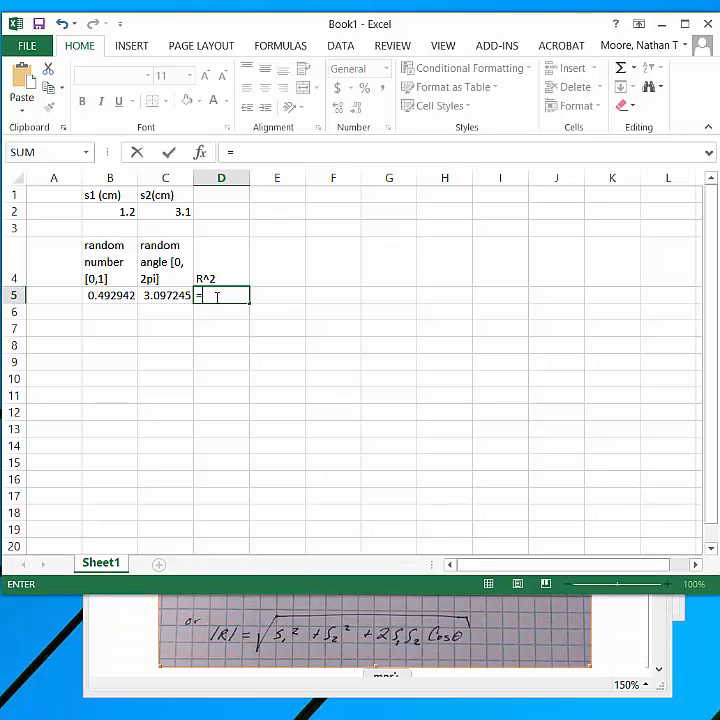
- Add the squared s1 and s2 terms, B2^2+C2^2+, to the R^2 formula in D5
left_click(128, 209)
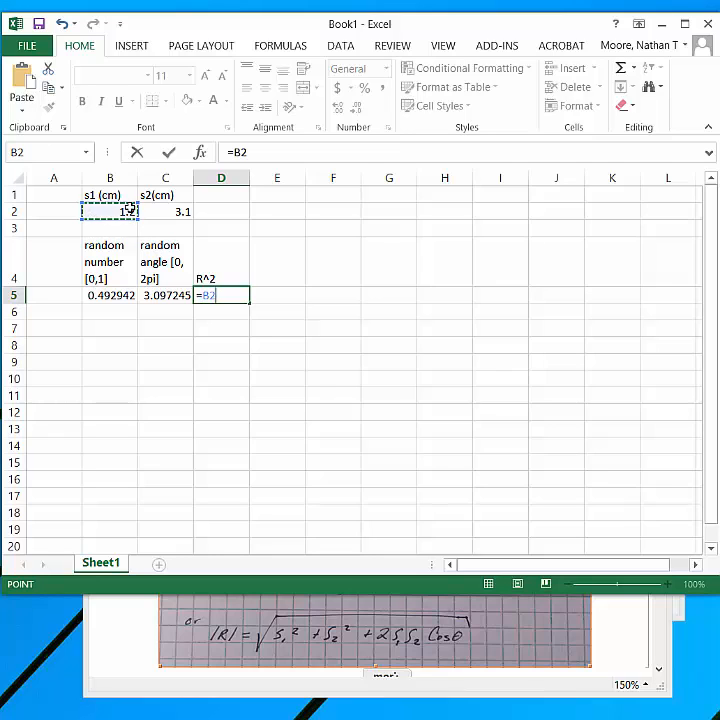
type("^2")
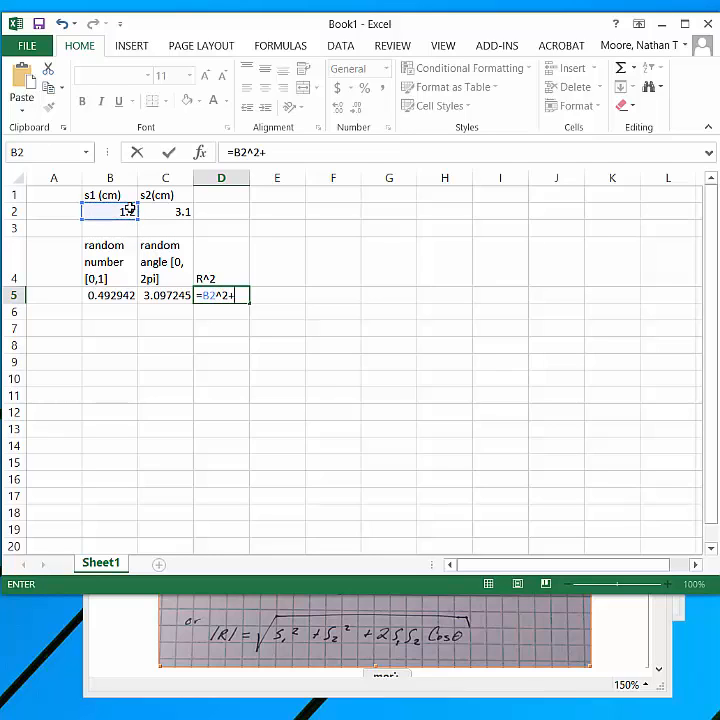
type("+")
left_click(166, 211)
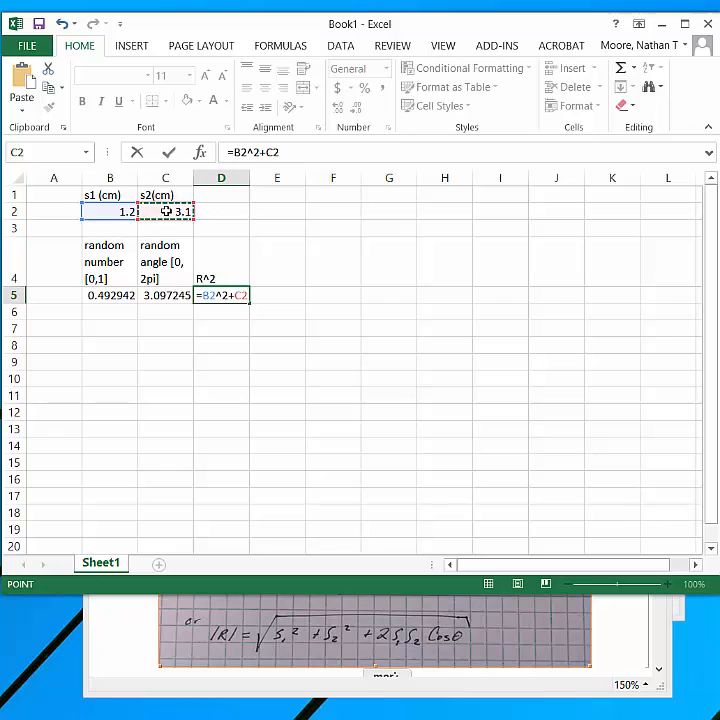
type("^2+")
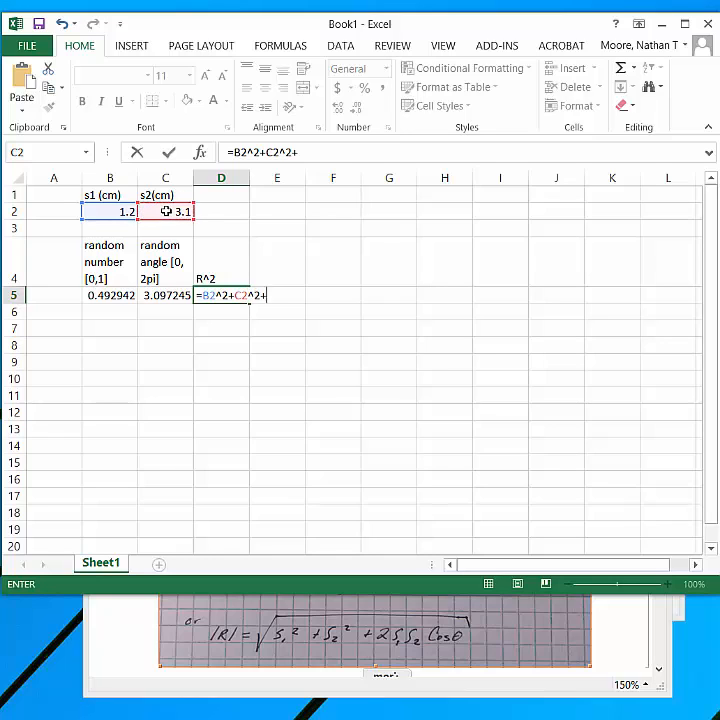
- Complete the D5 formula with the cross term 2*B2*C2*Cos(C5), using the random angle
type("2*")
left_click(125, 212)
type("*")
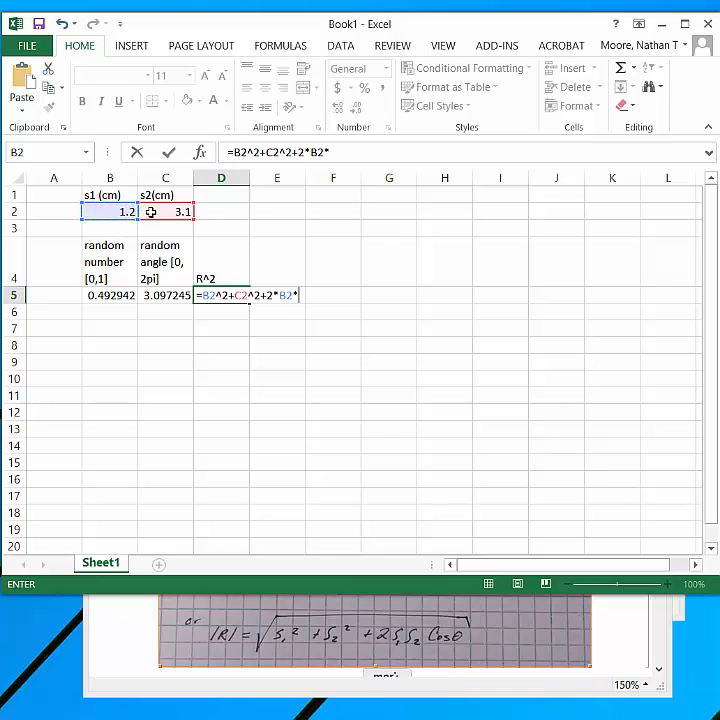
left_click(150, 212)
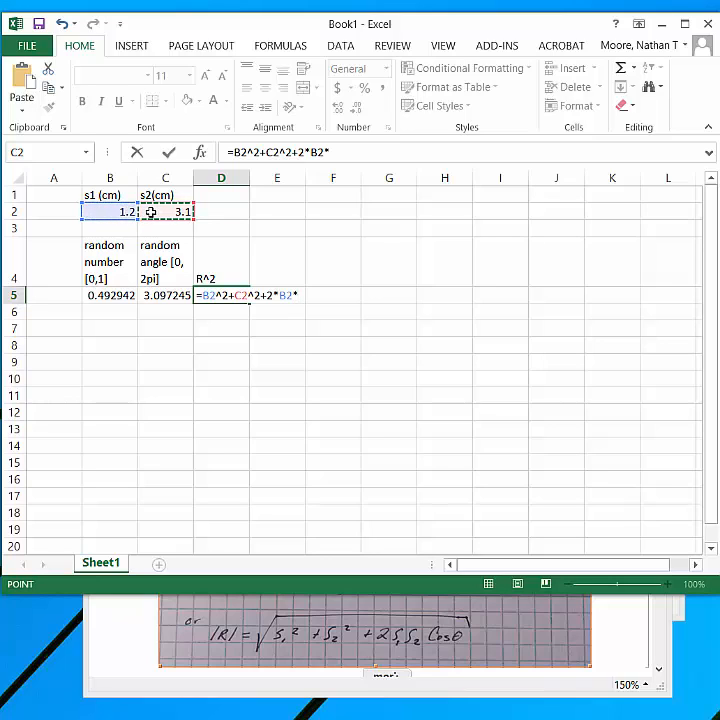
left_click(342, 148)
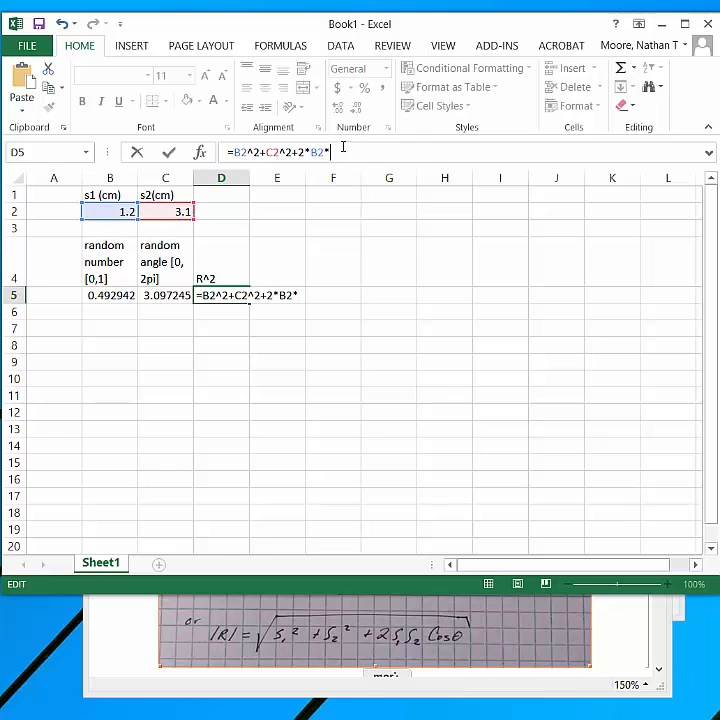
left_click(183, 213)
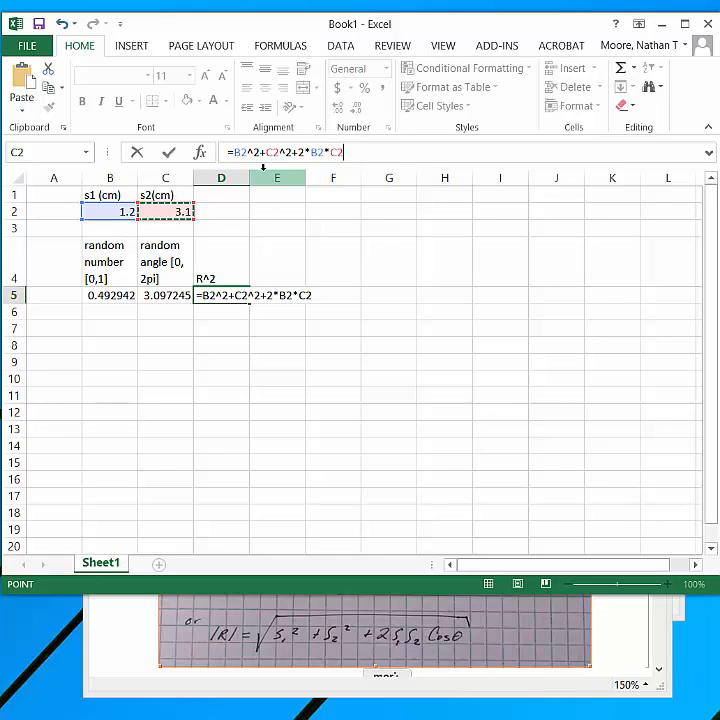
type("*S")
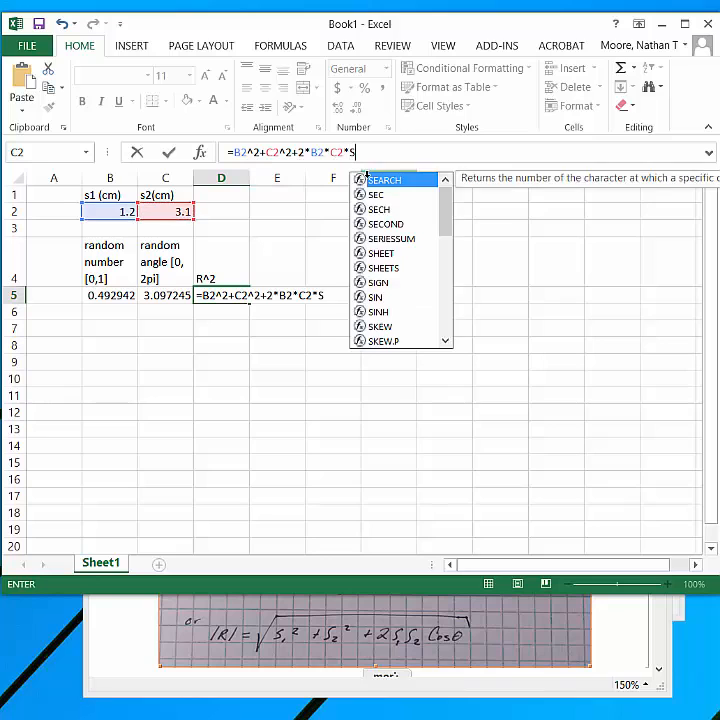
key("BackSpace")
type("Cos")
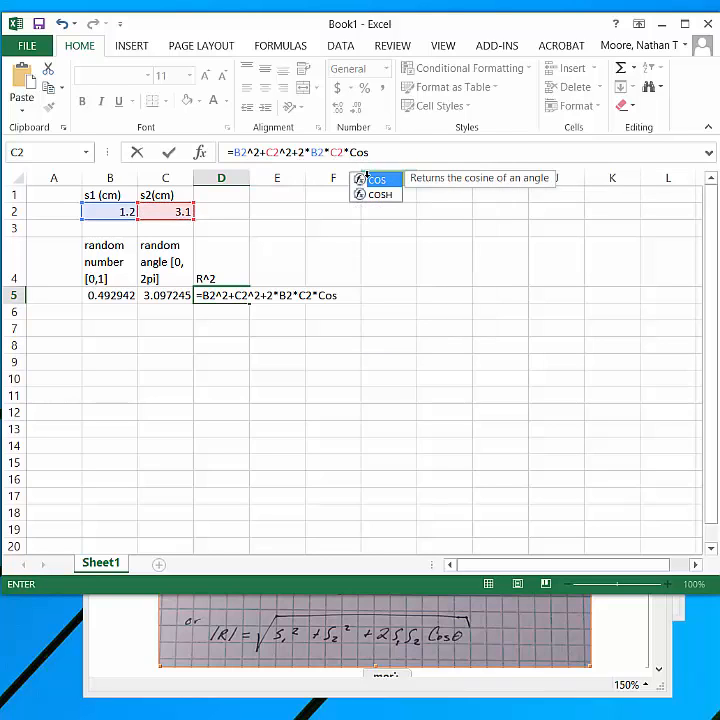
type("(")
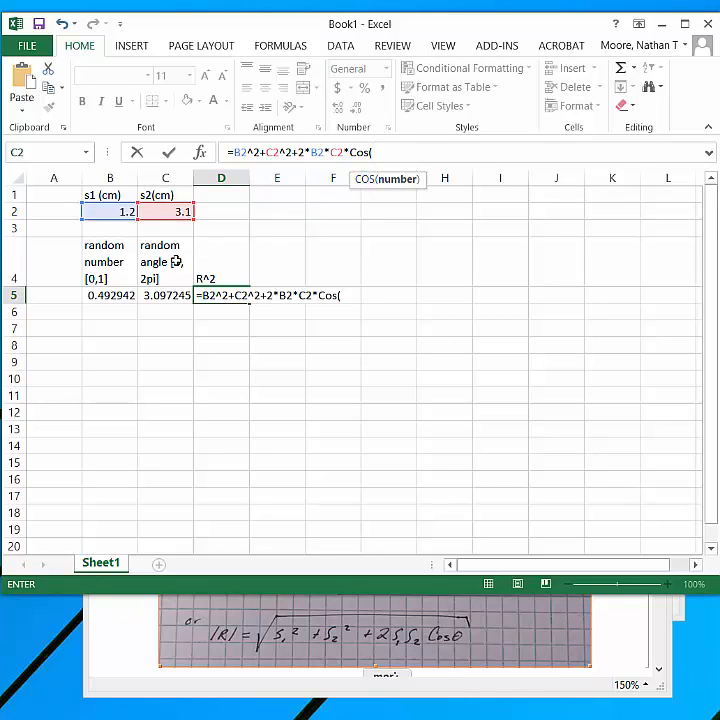
left_click(154, 294)
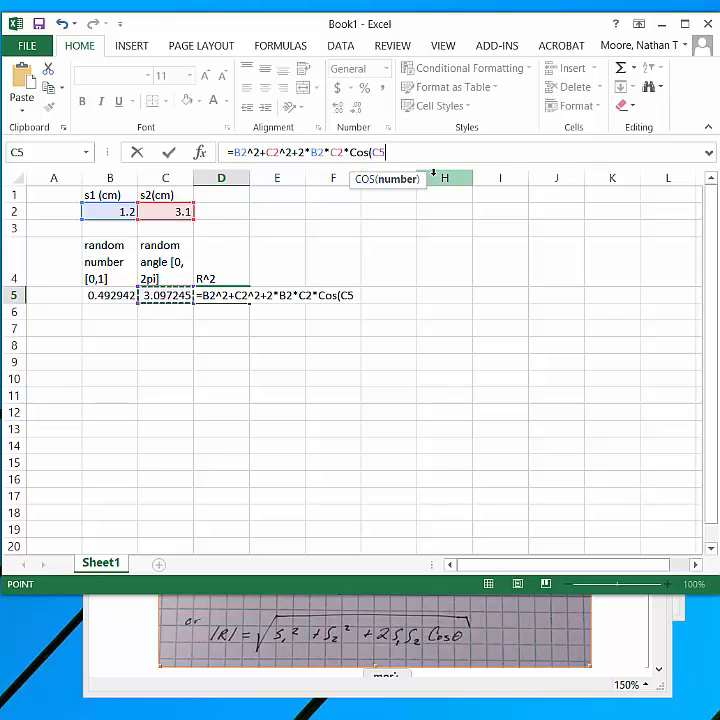
type(")")
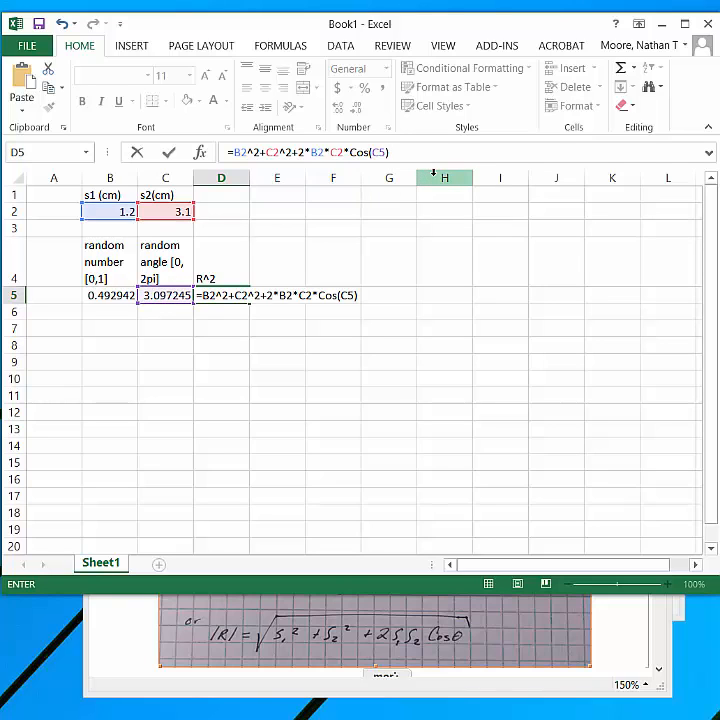
key("Return")
- Enter the heading "|R|" in E4 and start a formula in the cell below it
key("Up")
key("Right")
key("Up")
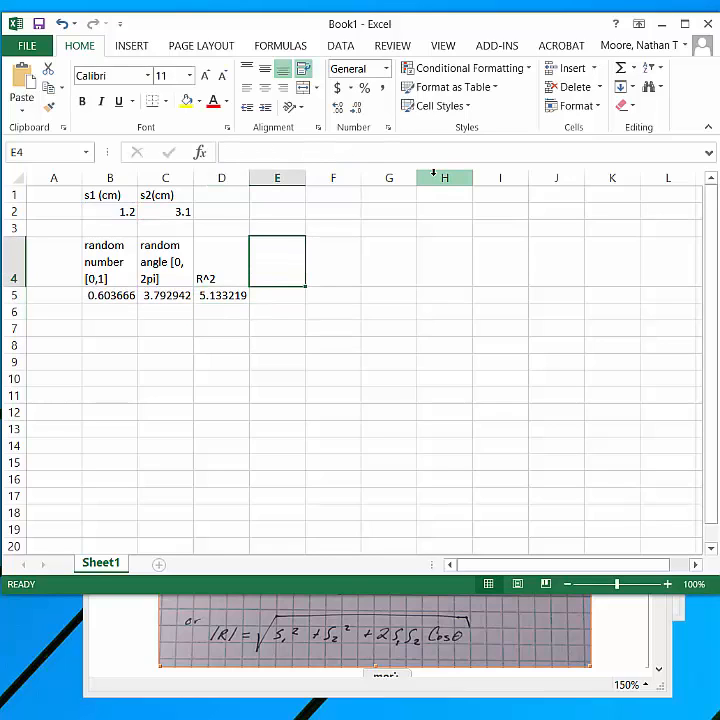
type("|R|")
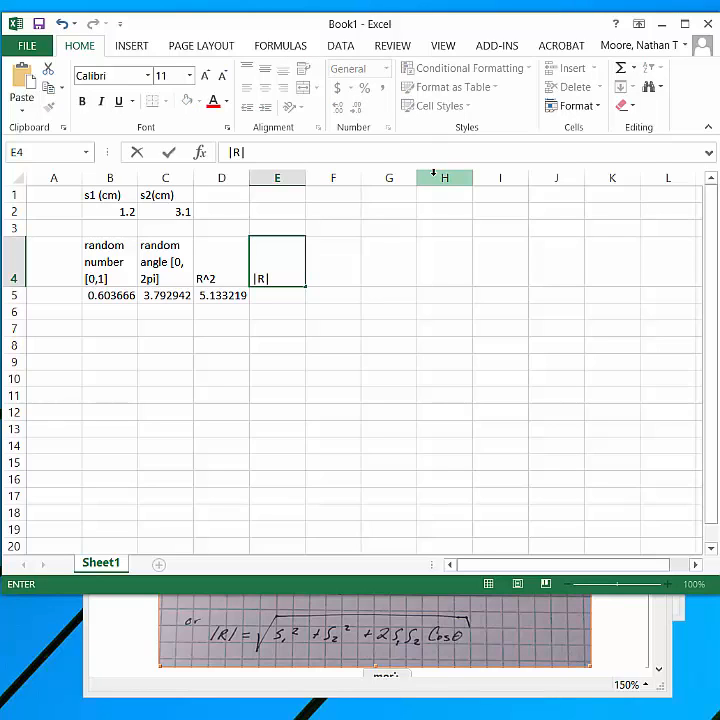
key("Left")
key("Right")
key("Down")
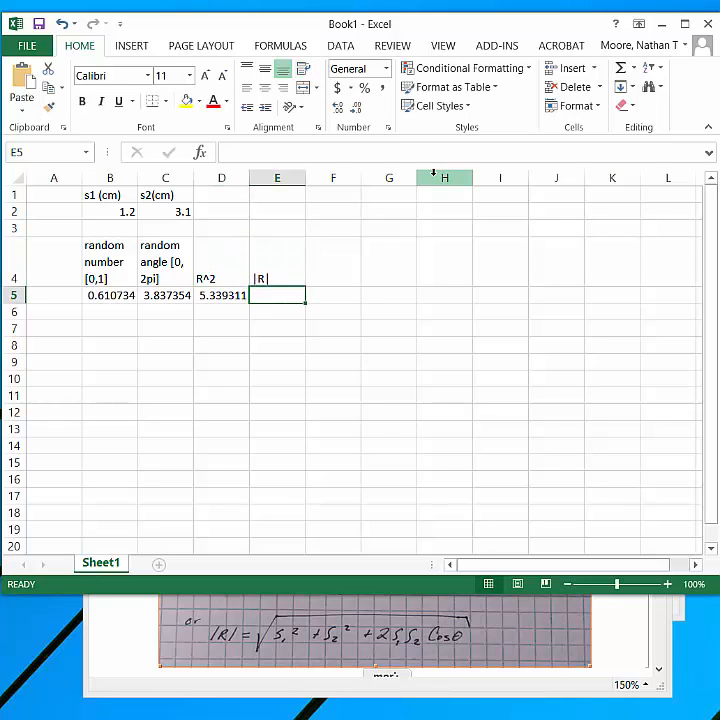
type("=")
key("Left")
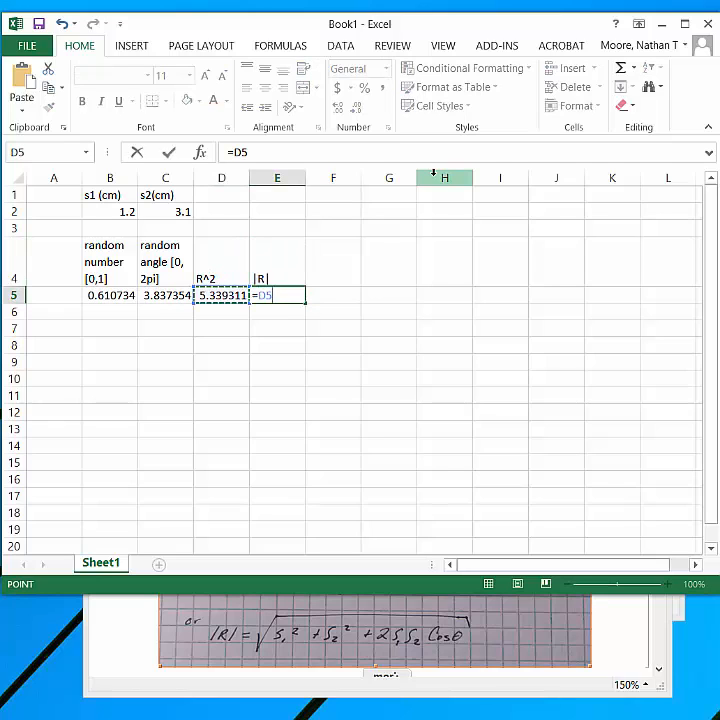
type("sqr")
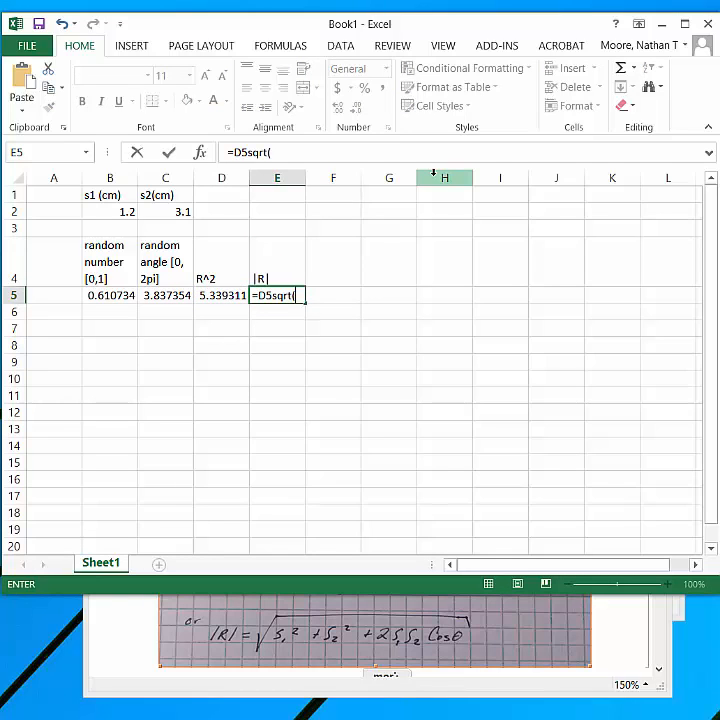
type("t(")
key("BackSpace")
key("BackSpace")
key("BackSpace")
key("BackSpace")
key("BackSpace")
key("BackSpace")
key("BackSpace")
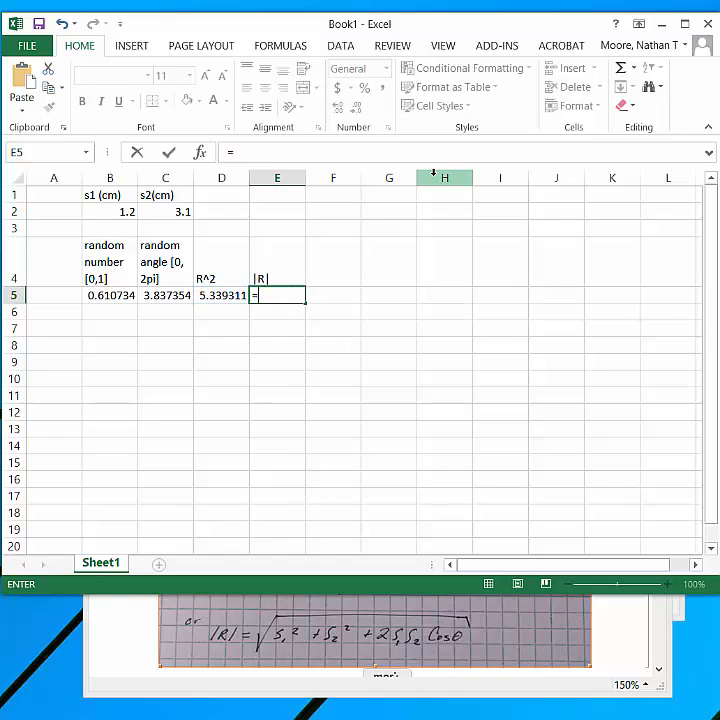
- Complete the |R| formula in E5 as the square root of the R^2 cell, =sqrt(D5)
type("sqrt(")
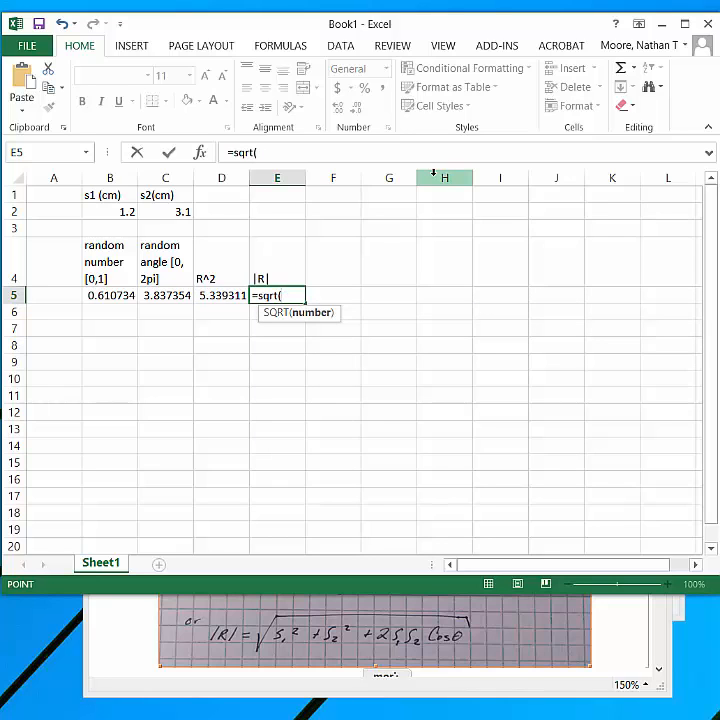
key("Left")
type(")")
key("Return")
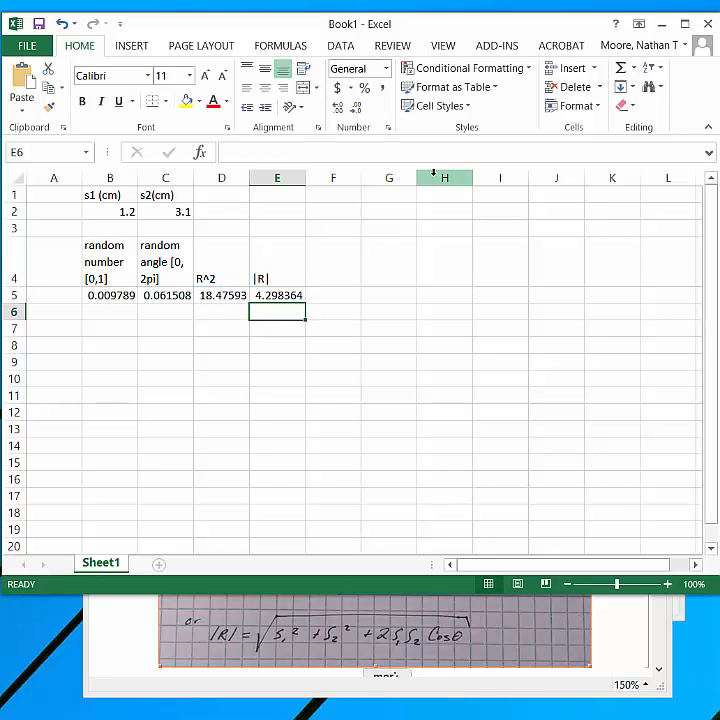
key("Up")
key("Left")
key("Down")
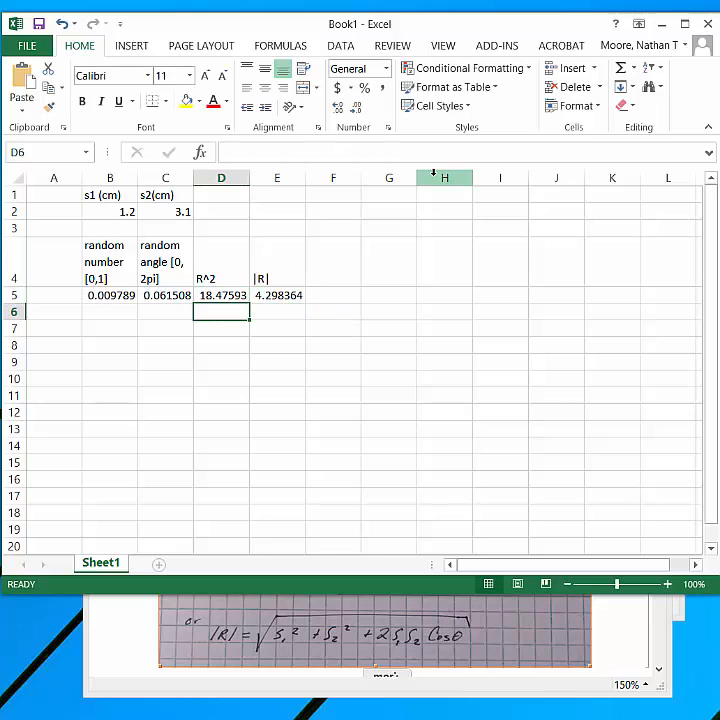
key("Up")
key("Right")
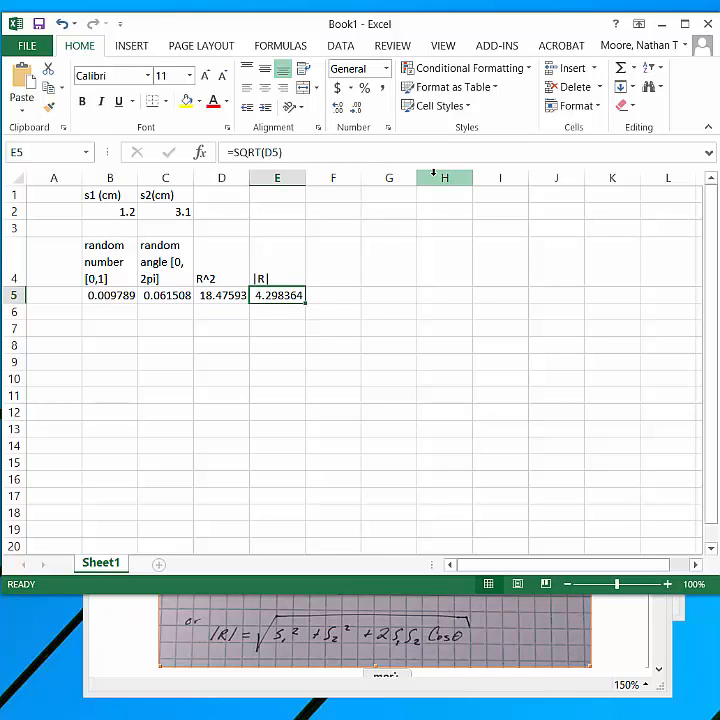
- Try to copy the row 5 simulation formulas, B5:E5, into row 6
key("Down")
key("Left")
key("Left")
key("Left")
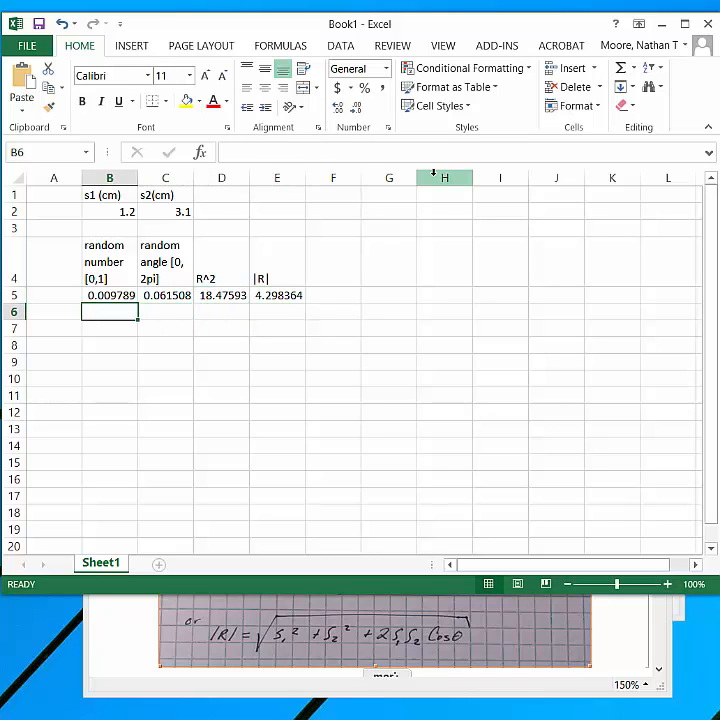
key("Up")
key("shift+Right")
key("shift+Right")
key("shift+Right")
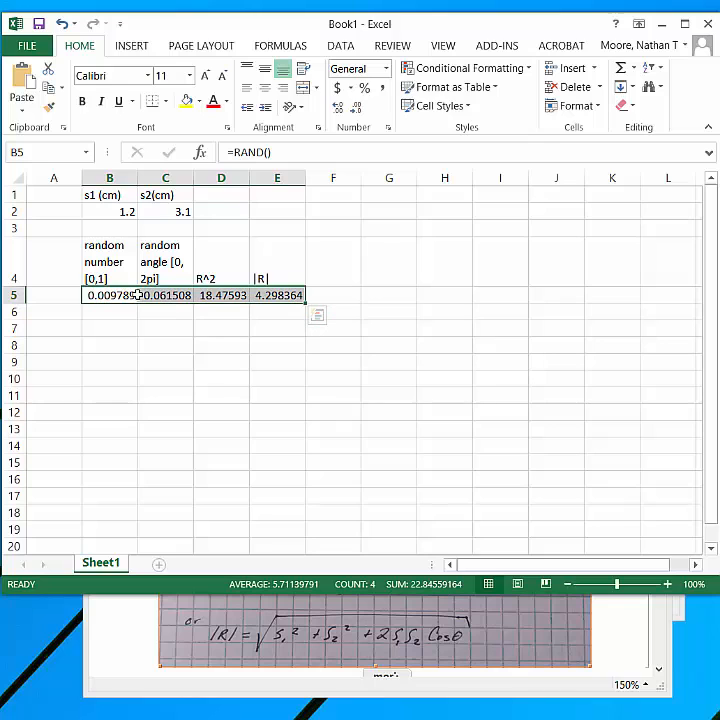
key("ctrl+q")
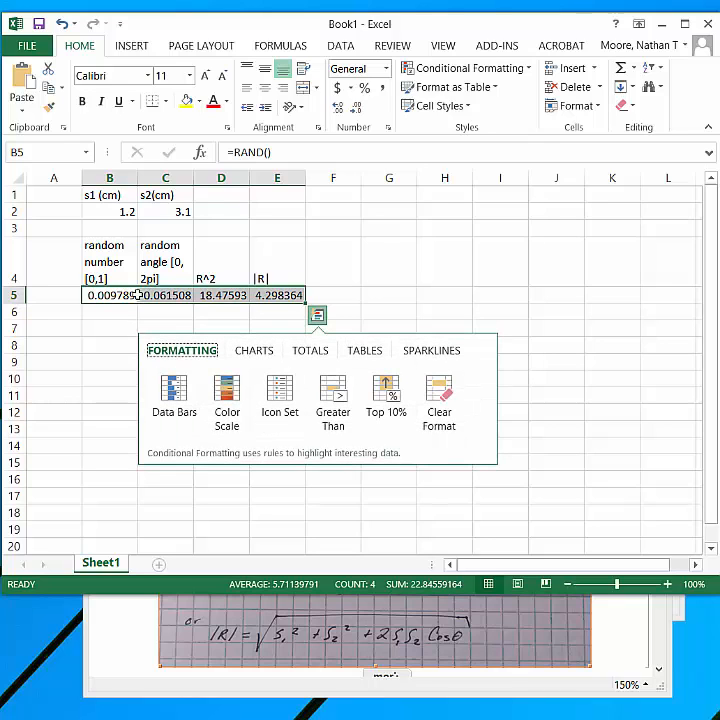
left_click(106, 310)
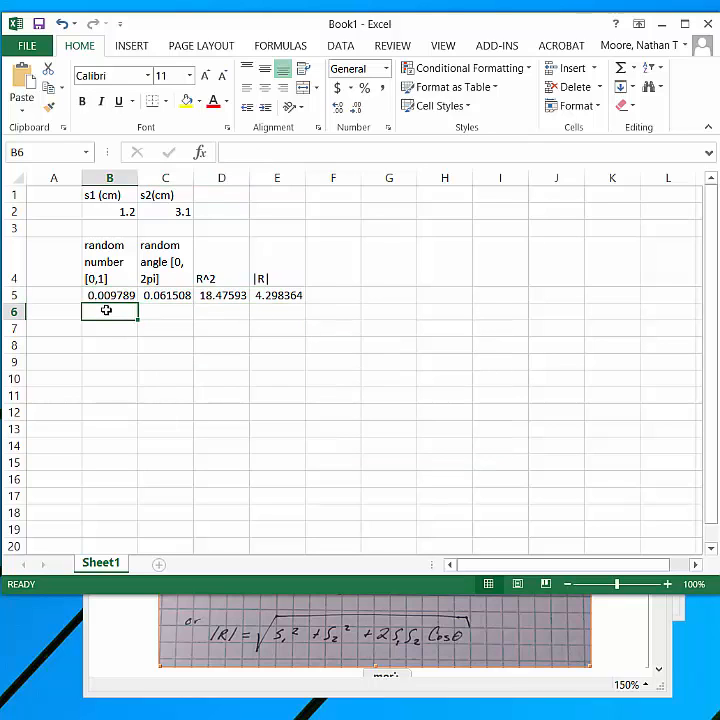
key("ctrl+v")
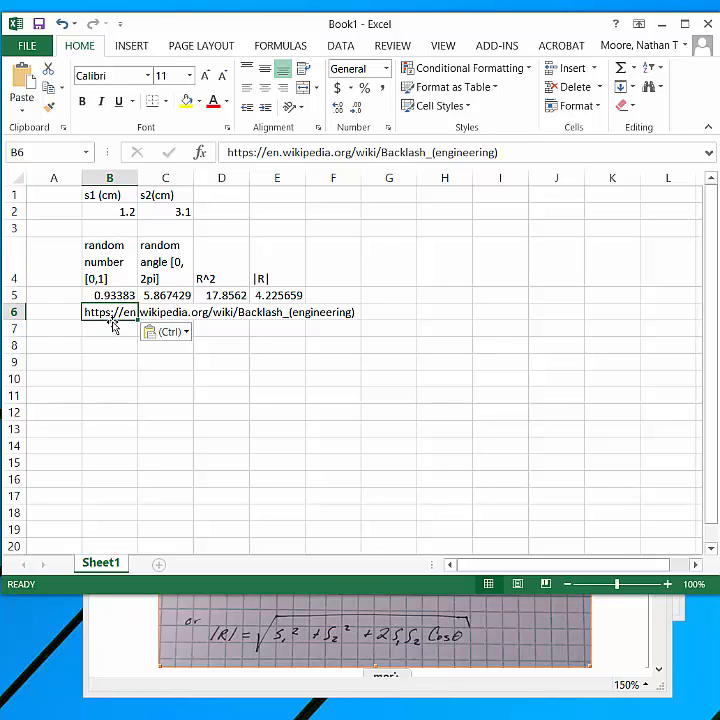
- Copy the formulas in B5:E5 into row 6, replacing the pasted web address
left_click(110, 295)
key("shift+Right")
key("shift+Right")
key("shift+Right")
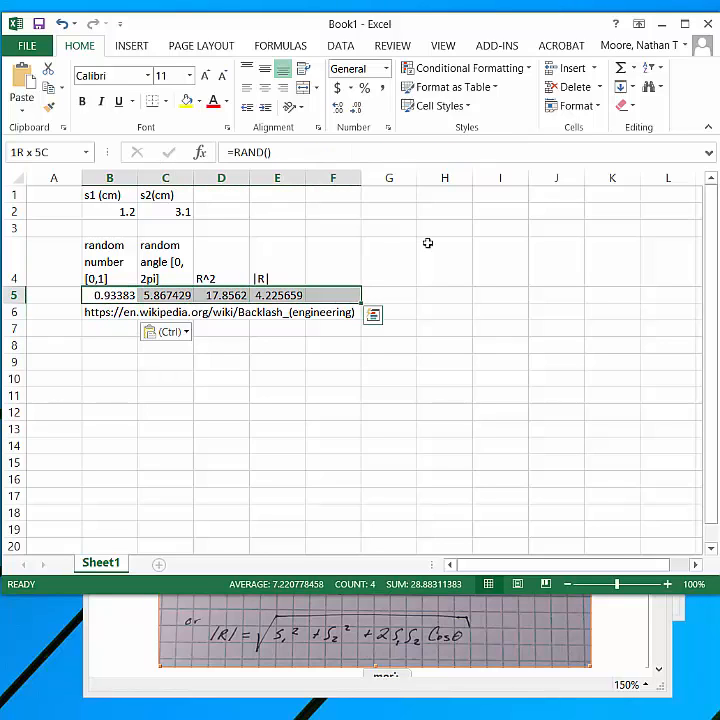
key("ctrl+c")
key("Down")
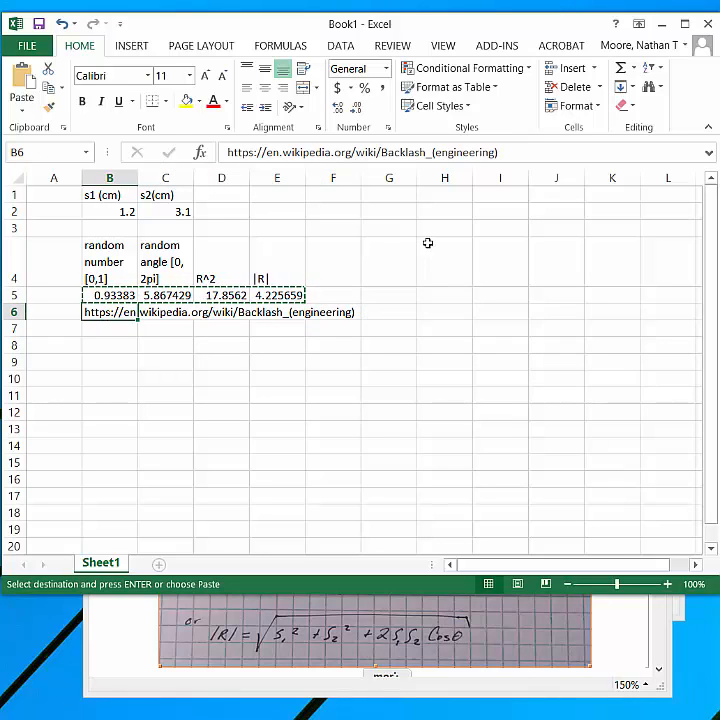
key("ctrl+v")
key("Escape")
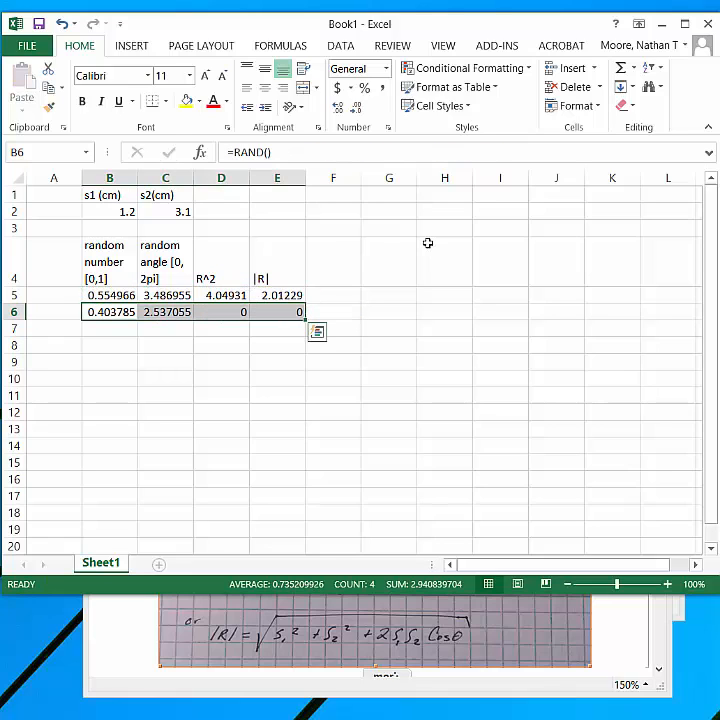
- Examine the copied formulas in B6, C6 and D6, especially the cell references in the R^2 formula
key("Up")
key("Down")
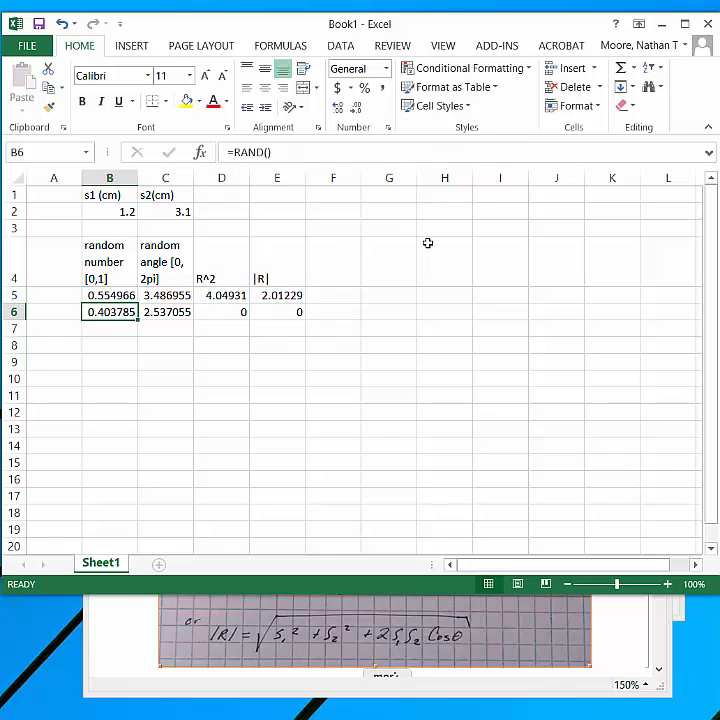
key("Right")
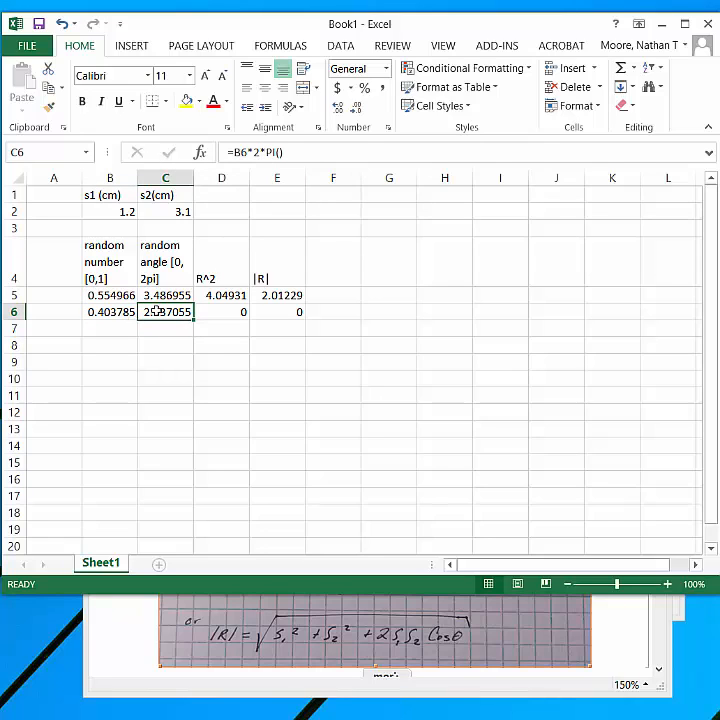
key("Right")
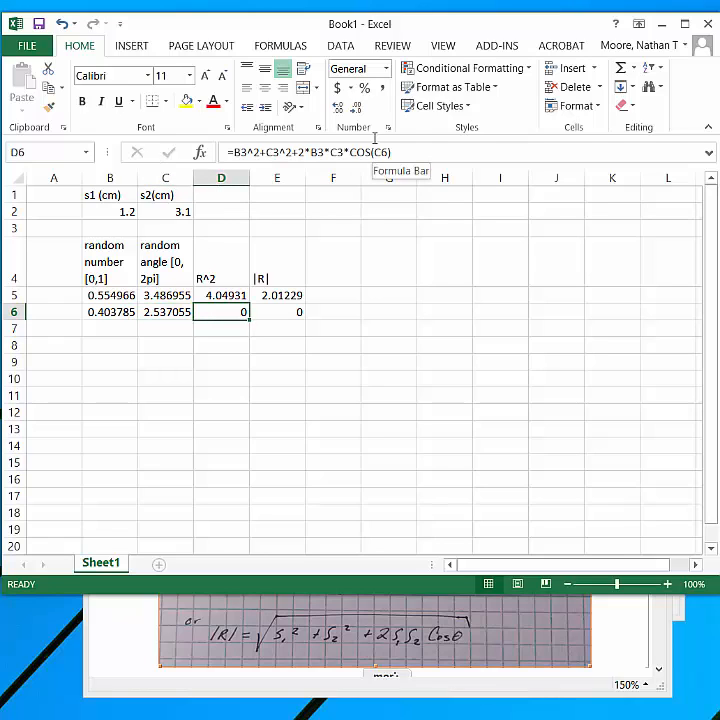
left_click(384, 152)
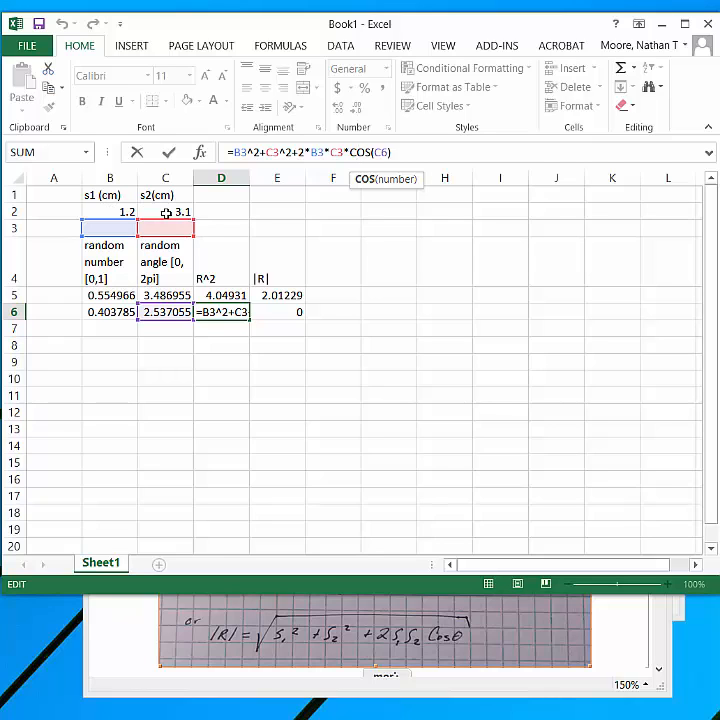
key("ctrl+Return")
- Make the references in the squared terms of the D5 formula absolute, as $B$2^2+$C$2^2
key("Up")
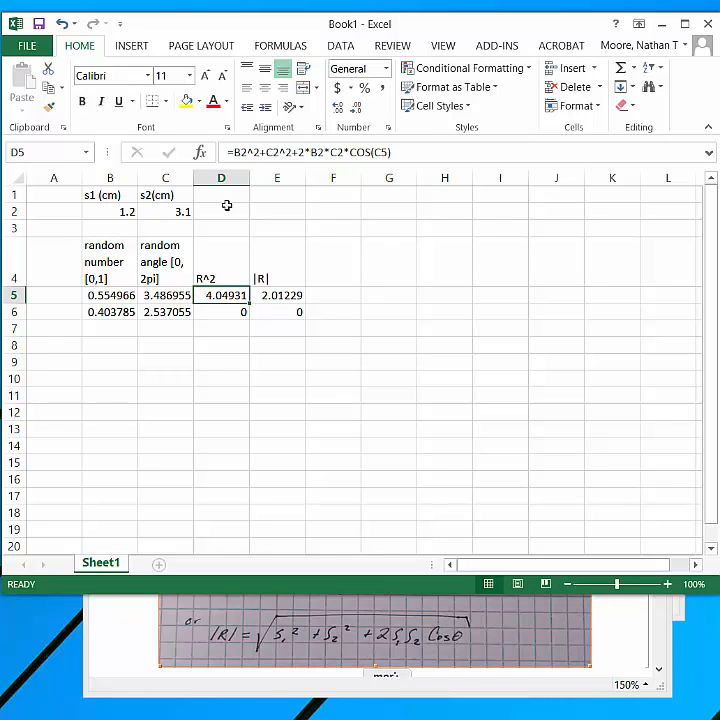
left_click(237, 154)
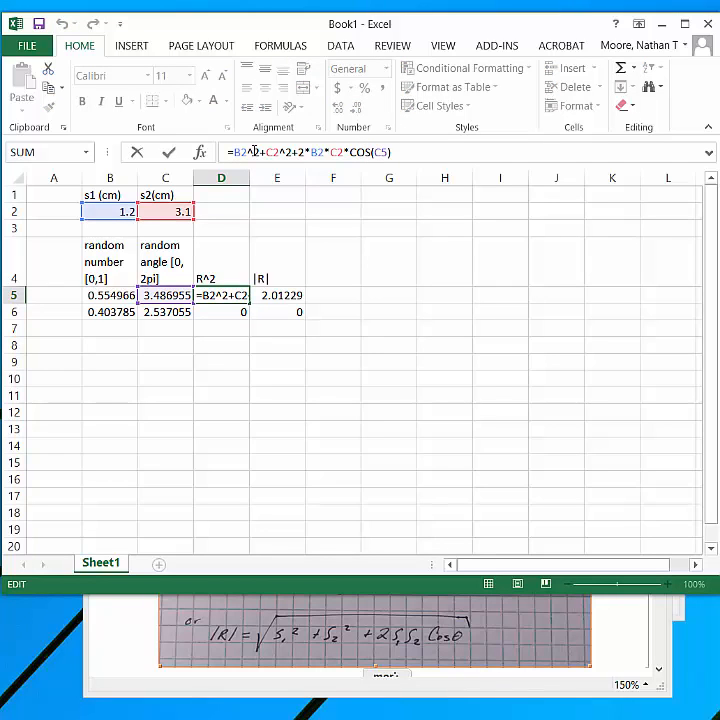
type("$")
key("Right")
type("$B")
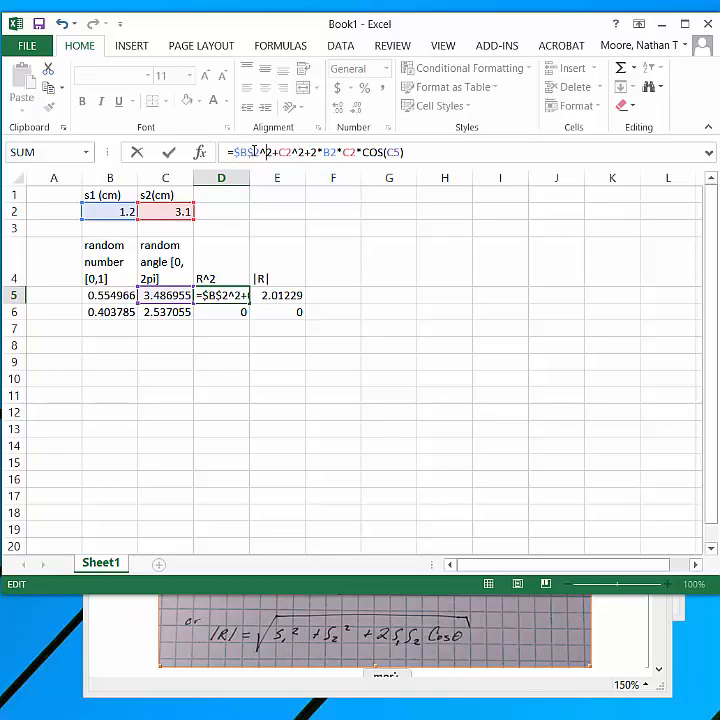
type("$")
key("Right")
type("$")
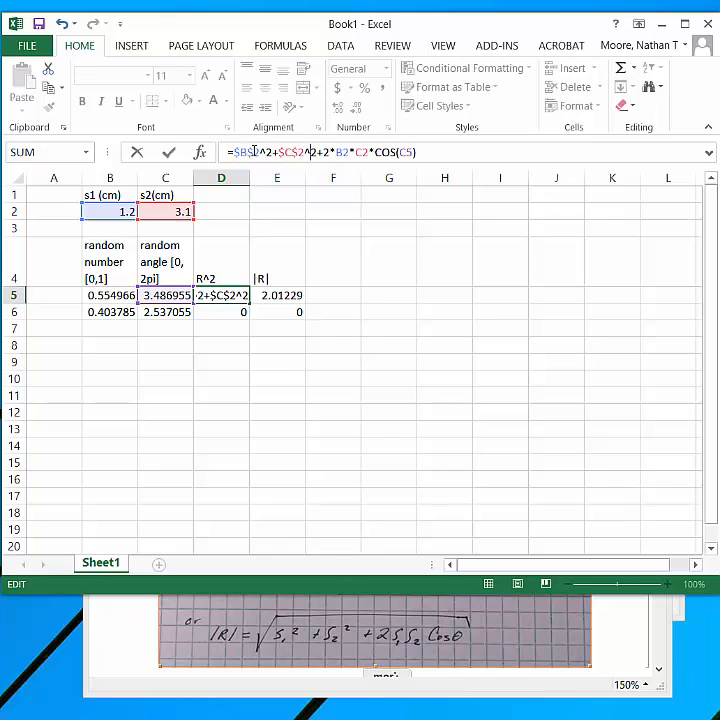
- Make the cross-term references in the D5 formula absolute, as 2*$B$2*$C$2*COS(C5), and enter the formula
key("Right")
key("Right")
key("Right")
key("Right")
type("$B")
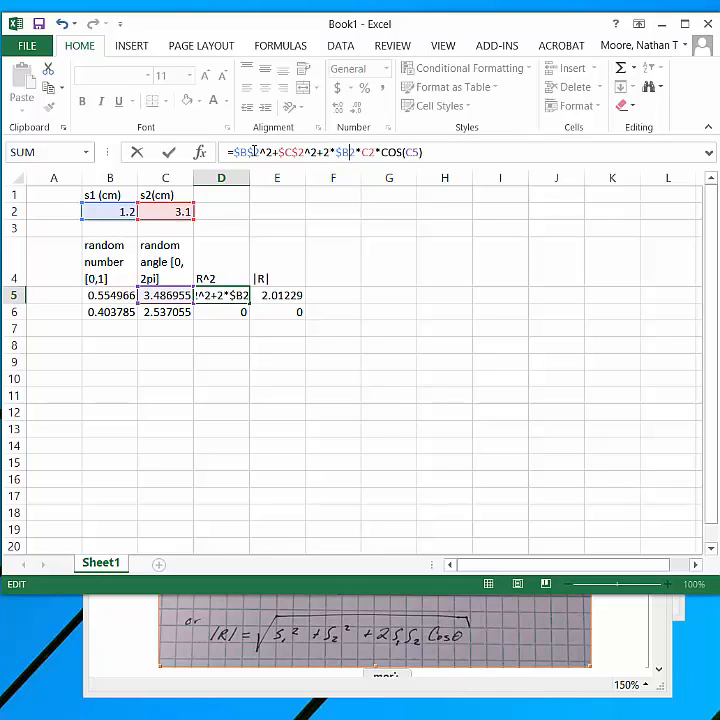
type("$")
key("Right")
type("$")
key("Right")
type("$")
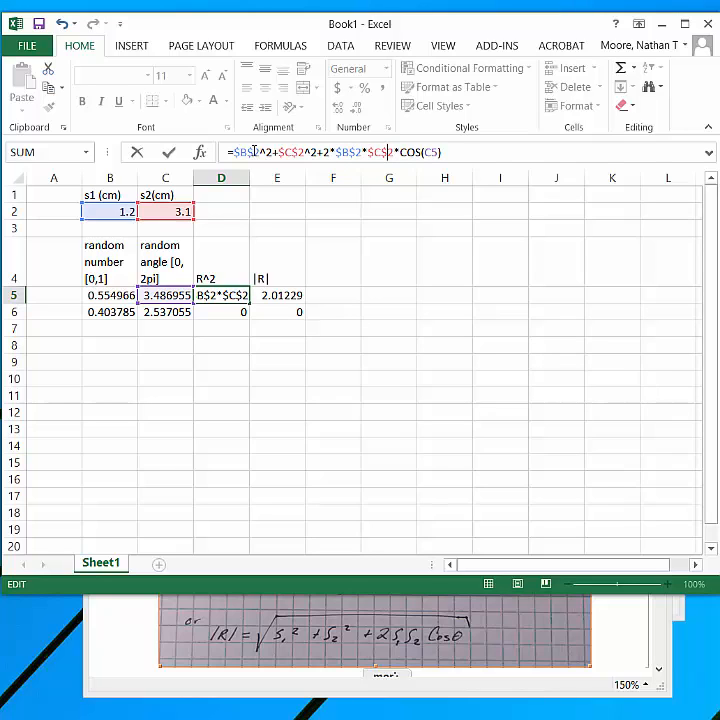
key("Return")
- Copy the corrected R^2 formula from D5 into D6
key("Up")
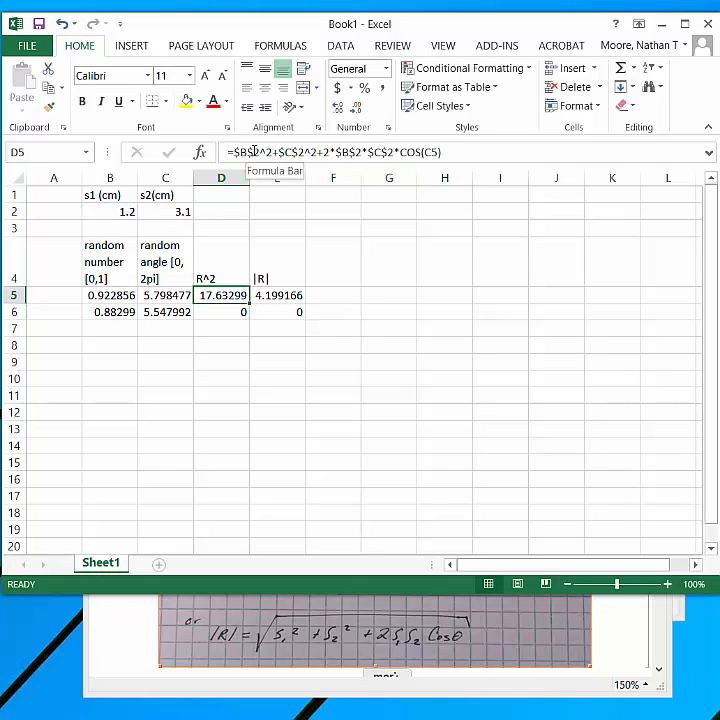
key("ctrl+c")
key("Down")
key("ctrl+v")
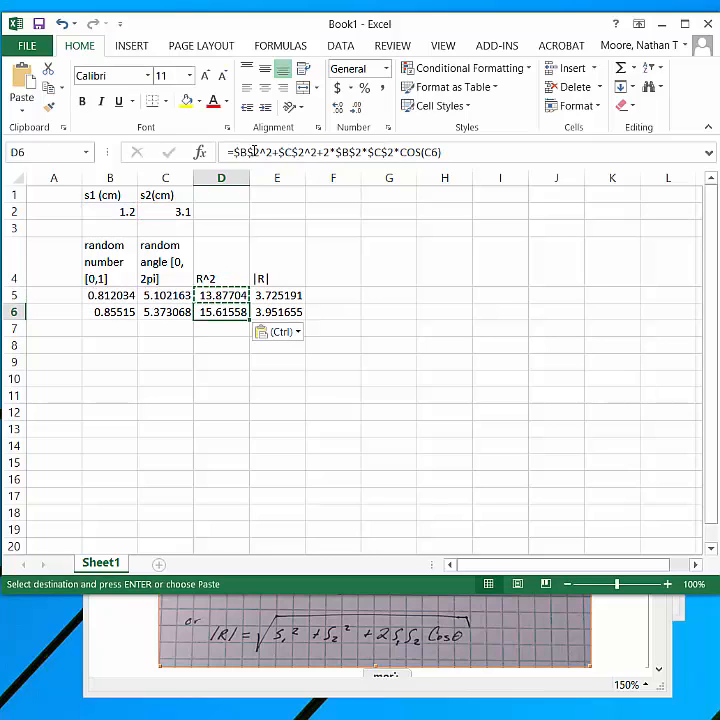
- Check which cells the copied R^2 formula in D6 refers to
left_click(228, 379)
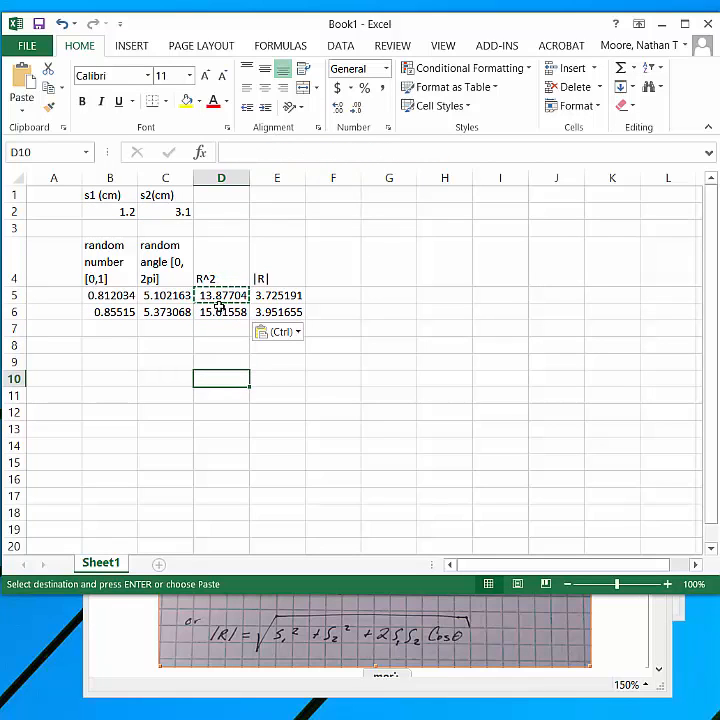
left_click(221, 311)
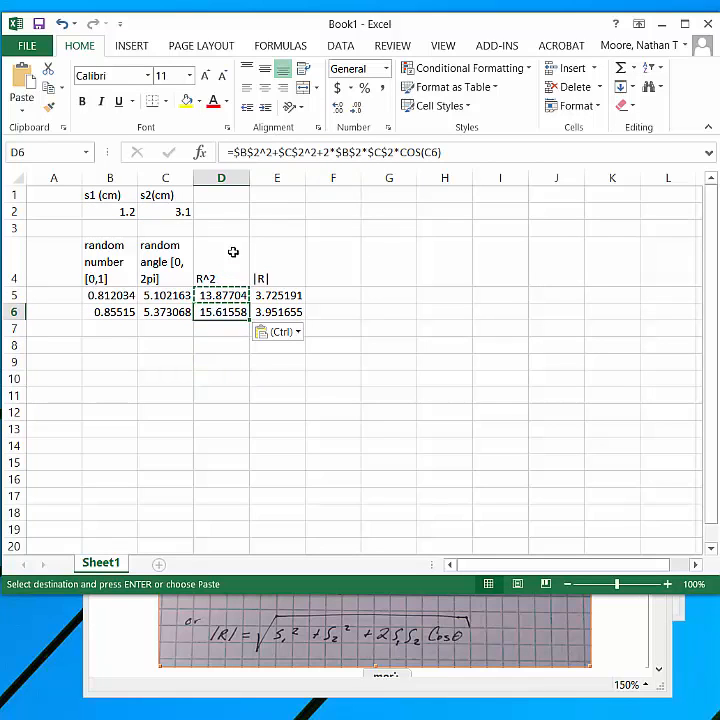
key("Escape")
left_click(297, 152)
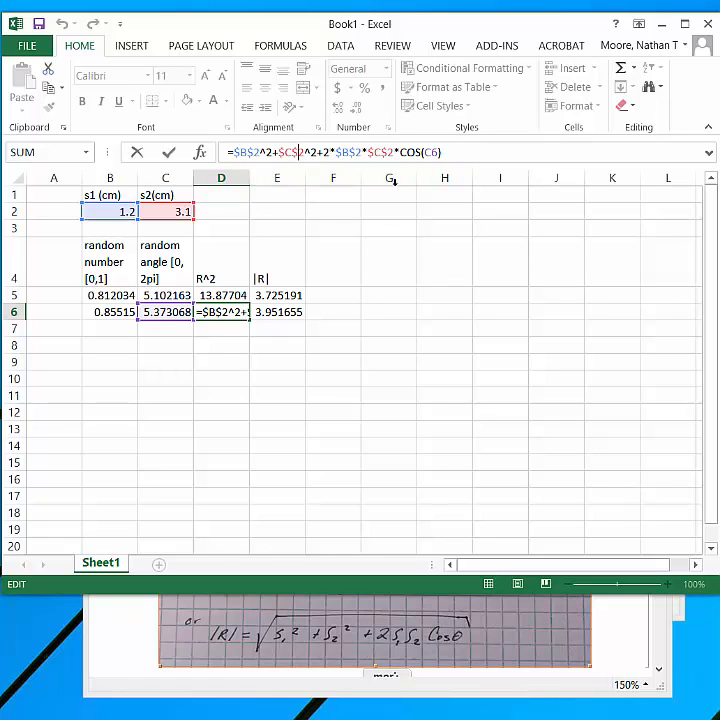
key("ctrl+Return")
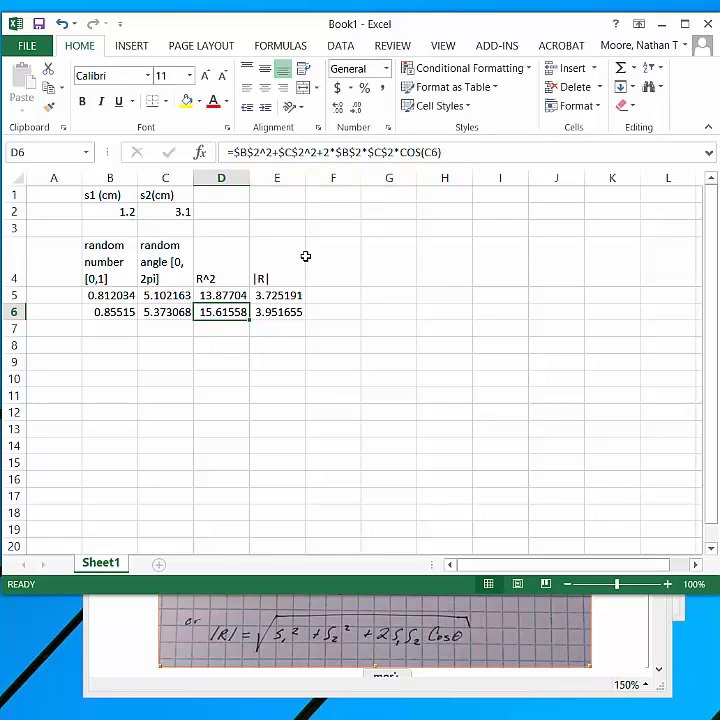
- Copy the row 6 formulas in B6:E6 down through row 111
left_click(103, 312)
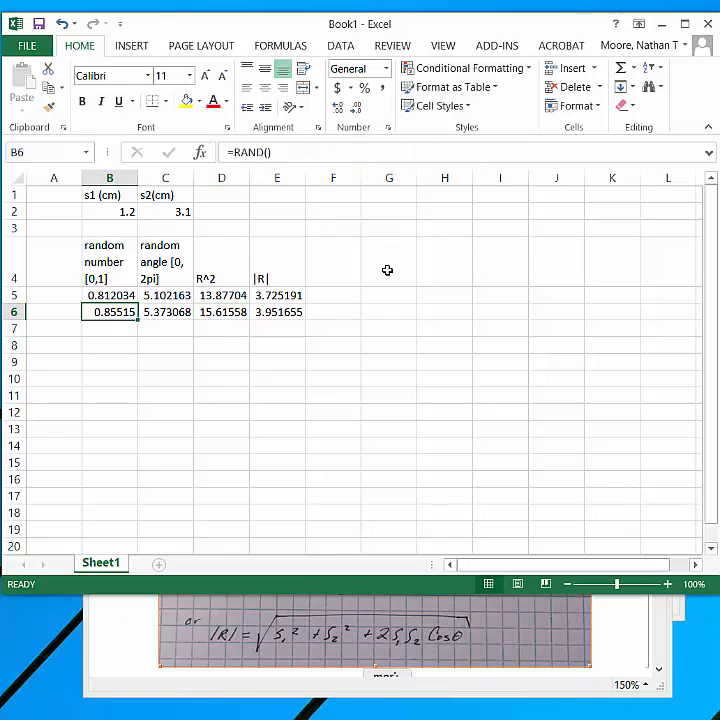
key("shift+Right")
key("shift+Right")
key("shift+Right")
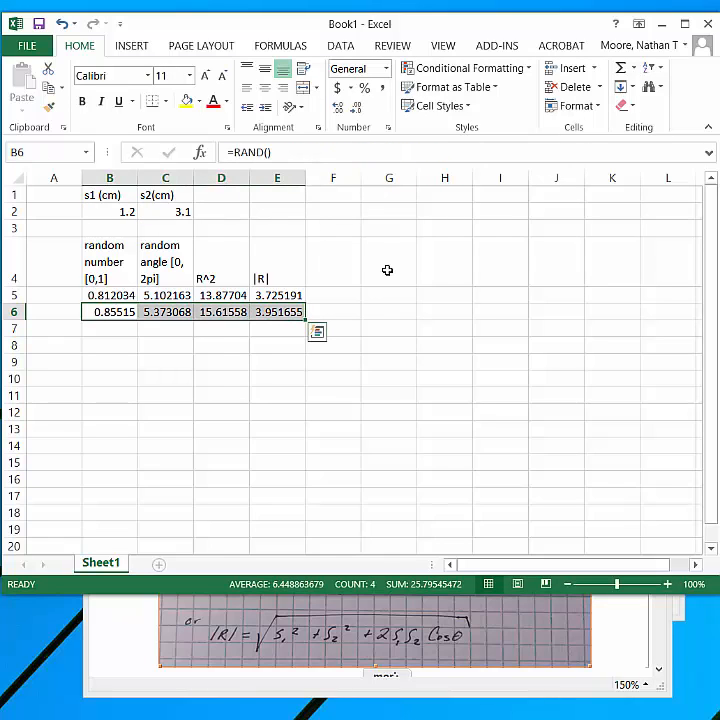
key("ctrl+c")
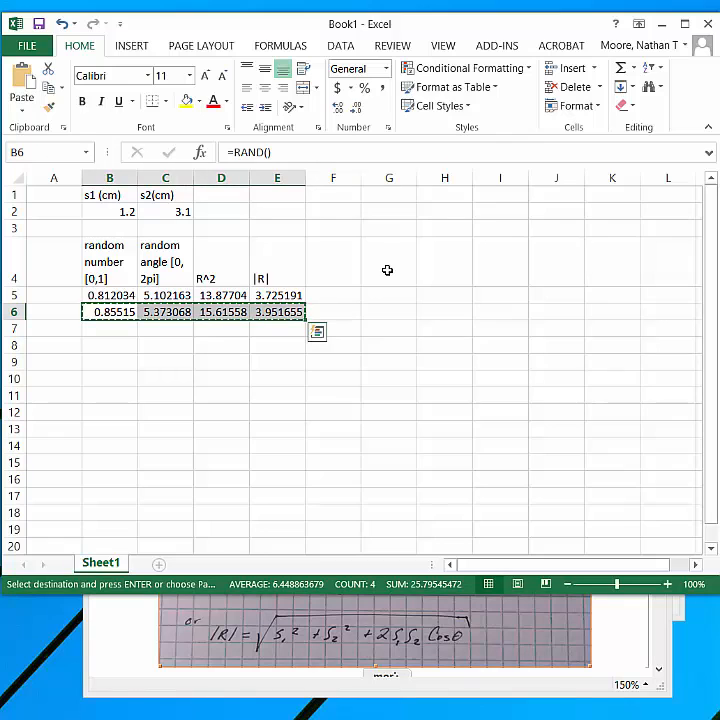
key("shift+Down")
key("shift+Down")
key("shift+Down")
key("shift+Down")
key("shift+Down")
key("shift+Down")
key("shift+Down")
key("shift+Down")
key("shift+Down")
key("shift+Down")
key("shift+Down")
key("shift+Down")
key("shift+Down")
key("shift+Down")
key("shift+Down")
key("shift+Down")
key("shift+Down")
key("shift+Down")
key("shift+Down")
key("shift+Down")
key("shift+Down")
key("shift+Down")
key("shift+Down")
key("shift+Down")
key("shift+Down")
key("shift+Down")
key("shift+Down")
key("shift+Down")
key("shift+Down")
key("shift+Down")
key("shift+Down")
key("shift+Down")
key("shift+Down")
key("shift+Down")
key("shift+Down")
key("shift+Down")
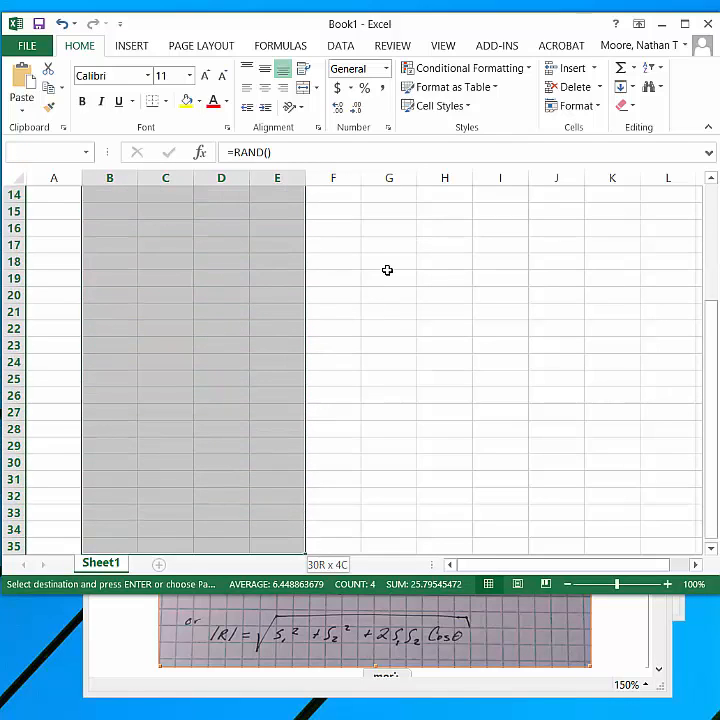
key("shift+Down")
key("shift+Down")
key("shift+Down")
key("shift+Down")
key("shift+Down")
key("shift+Down")
key("shift+Down")
key("shift+Down")
key("shift+Down")
key("shift+Down")
key("shift+Down")
key("shift+Down")
key("shift+Down")
key("shift+Down")
key("shift+Down")
key("shift+Down")
key("shift+Down")
key("shift+Down")
key("shift+Down")
key("shift+Down")
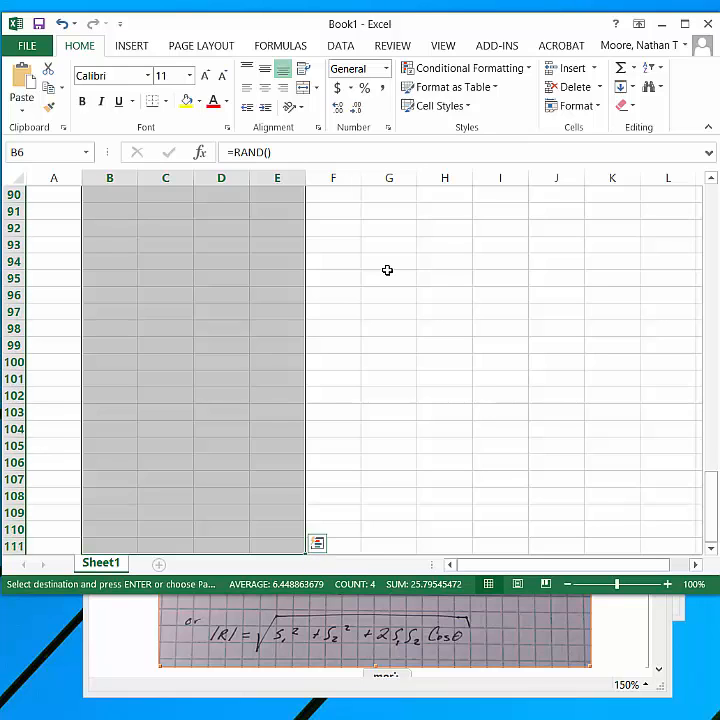
key("ctrl+v")
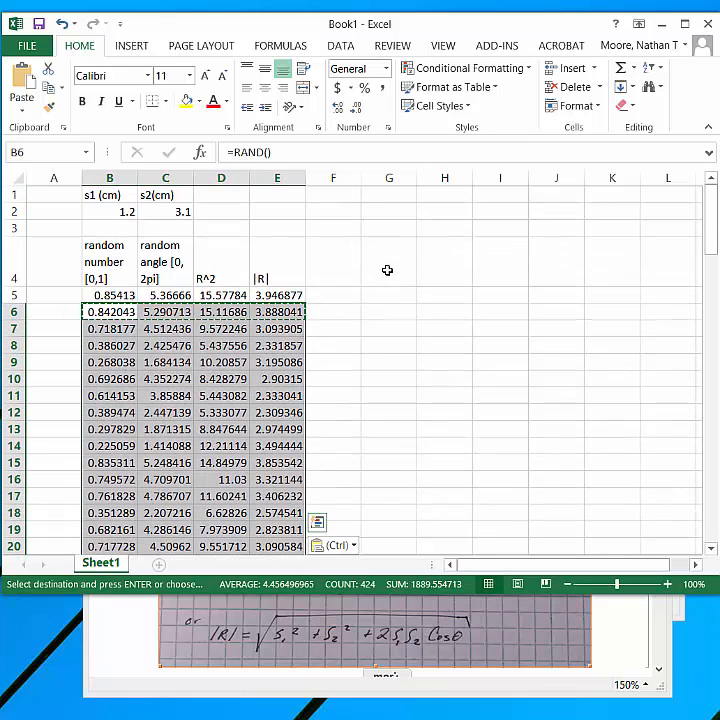
key("ctrl")
key("Escape")
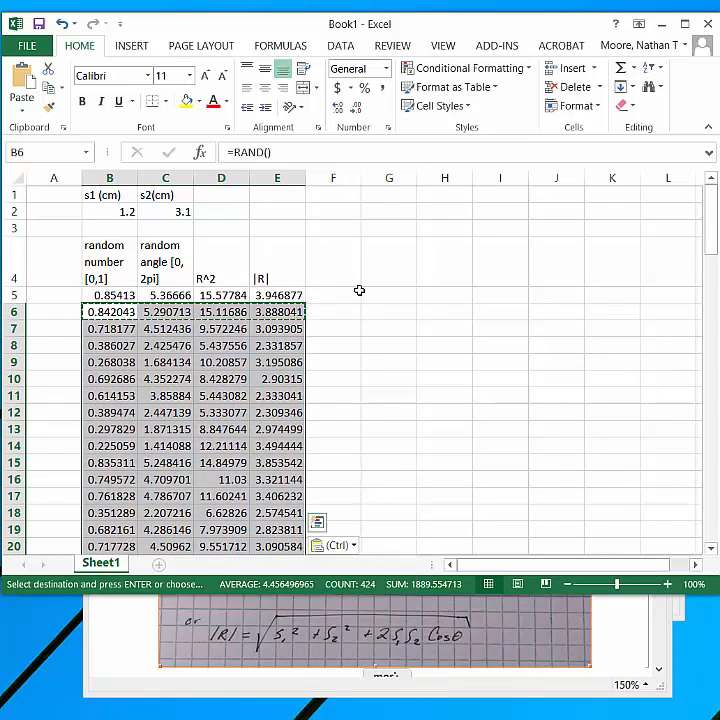
- Enter the label "Average value of:" in cell E2
left_click(287, 287)
left_click_drag(287, 282, 288, 278)
key("Escape")
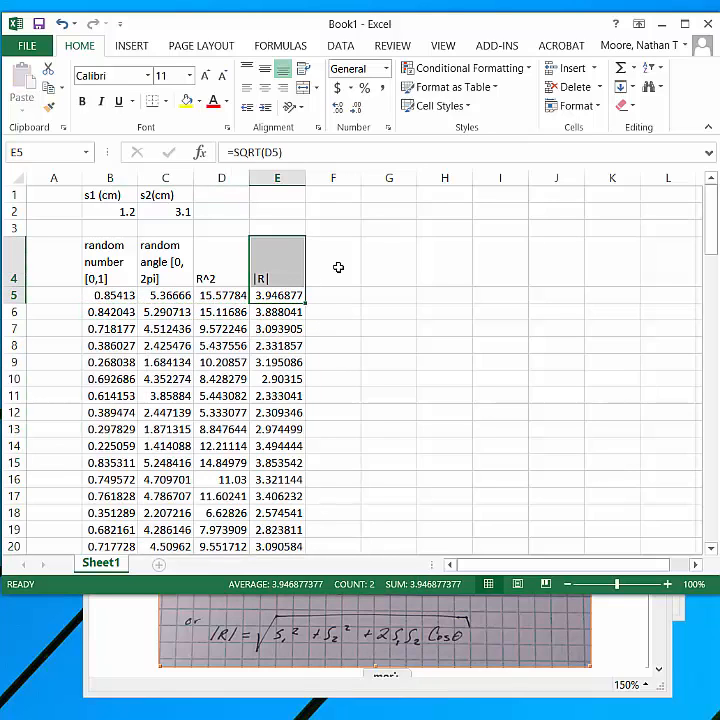
left_click(276, 225)
left_click(272, 196)
left_click(274, 208)
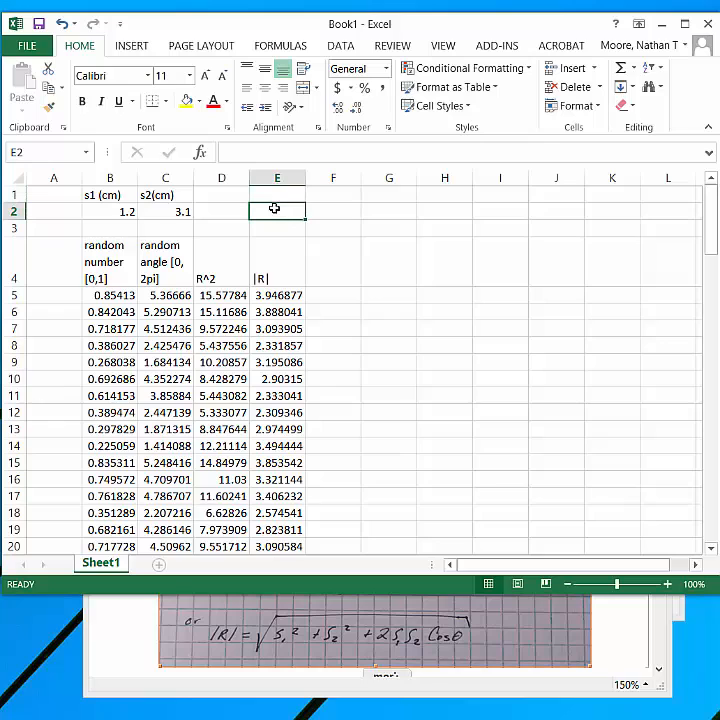
type("Average")
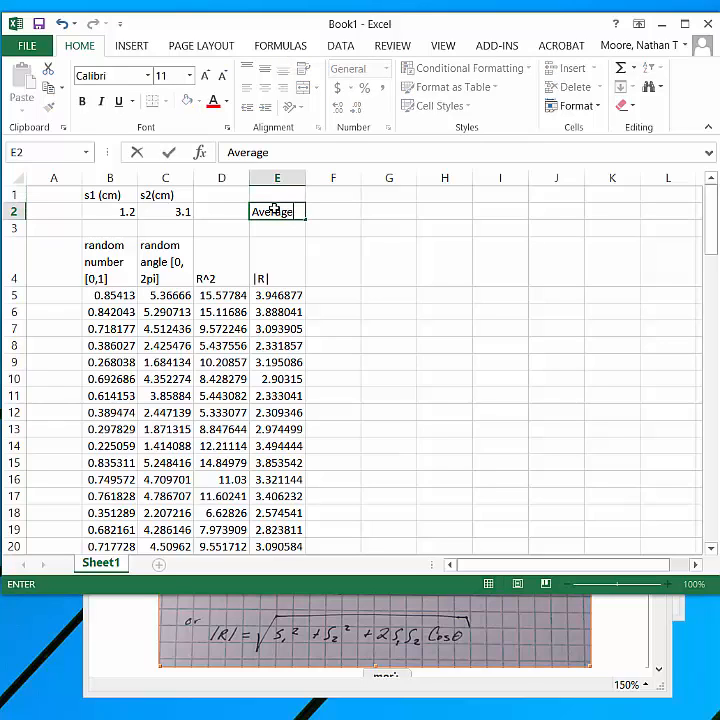
type(" value of")
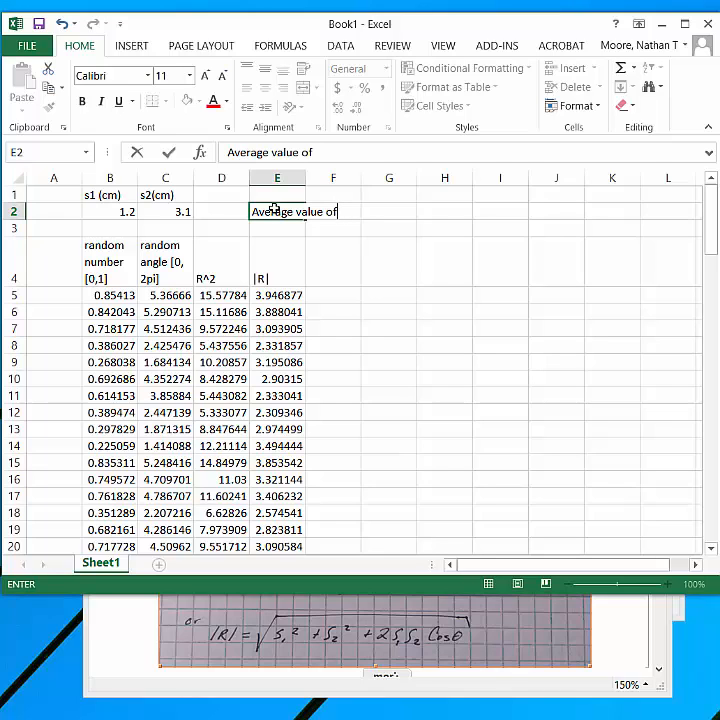
type(":")
key("Return")
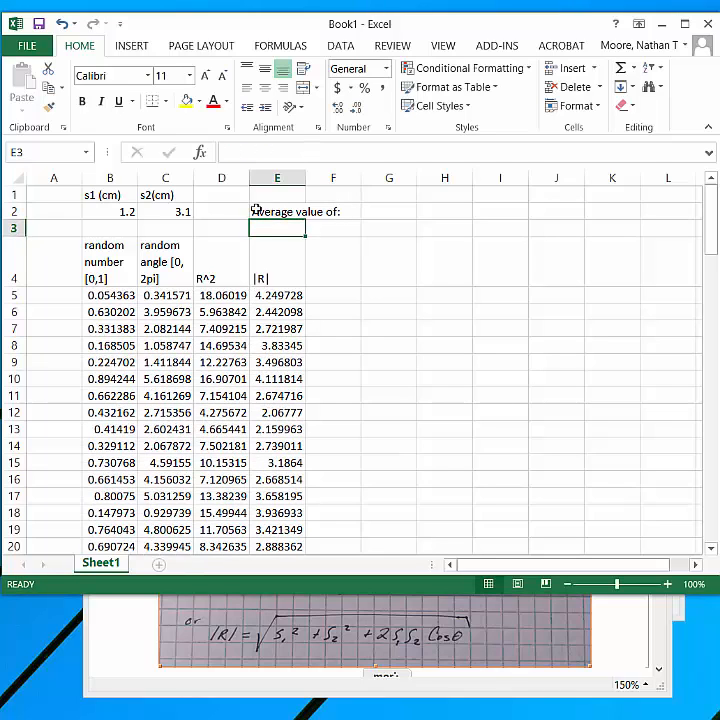
- Insert two blank rows at row 3, above the column headings of the simulation table
left_click(14, 227)
right_click(14, 227)
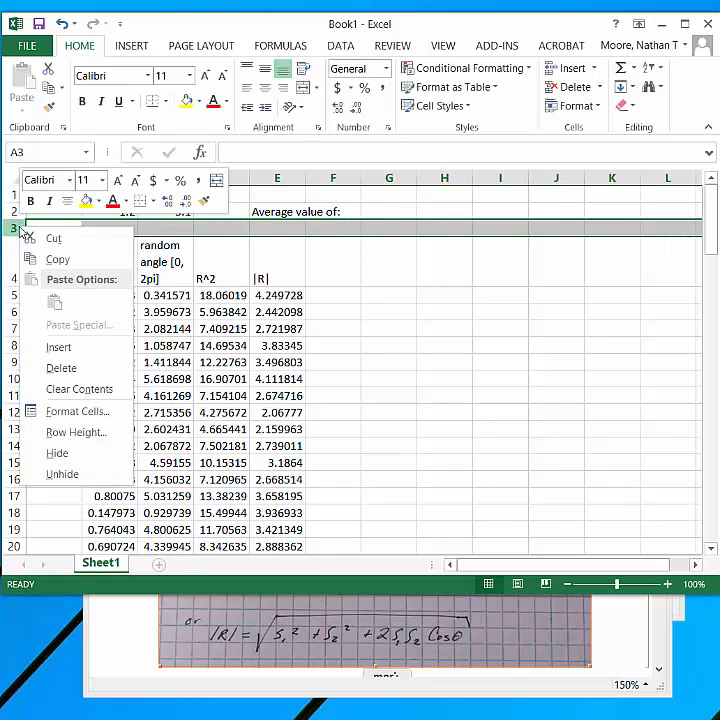
left_click(39, 344)
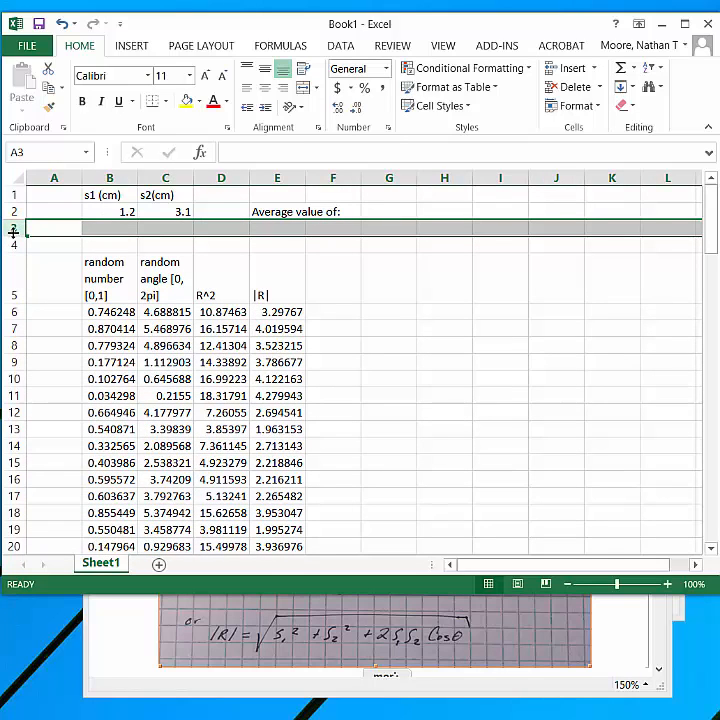
right_click(11, 229)
left_click(54, 350)
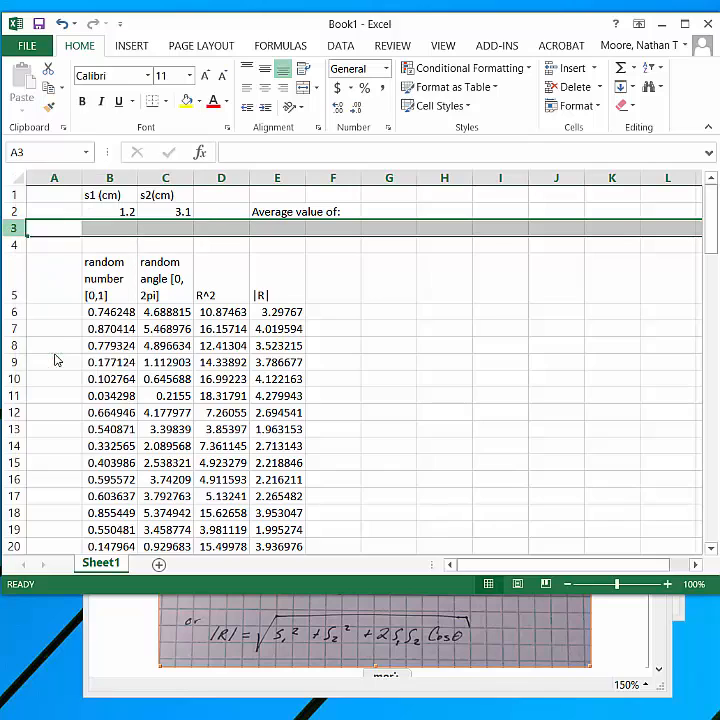
left_click(160, 295)
- Enter the label "Average value of:" in cell B4
left_click(124, 250)
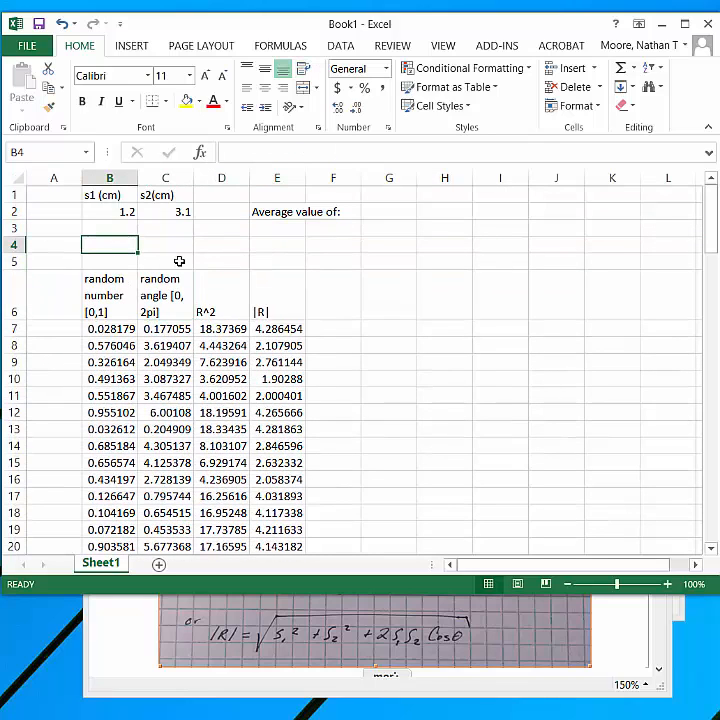
type("Average value of")
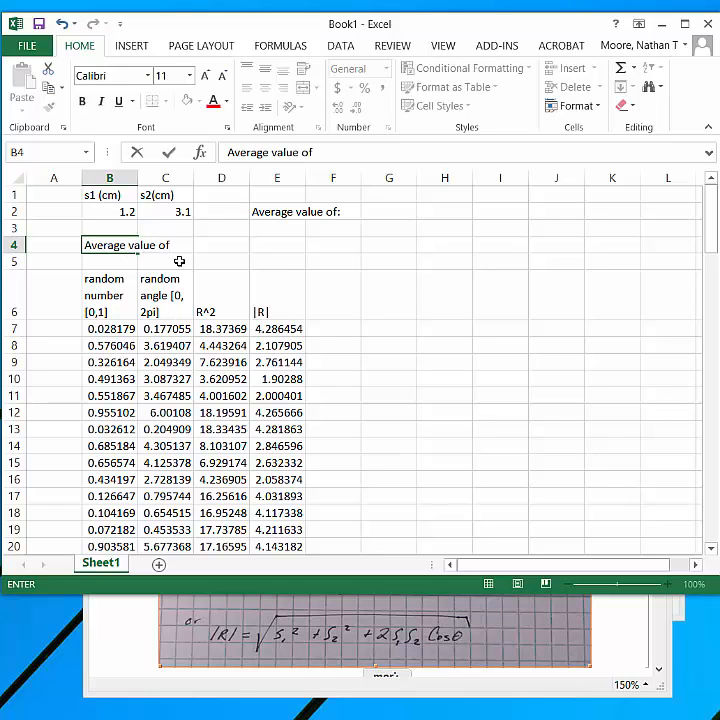
type(":")
key("Return")
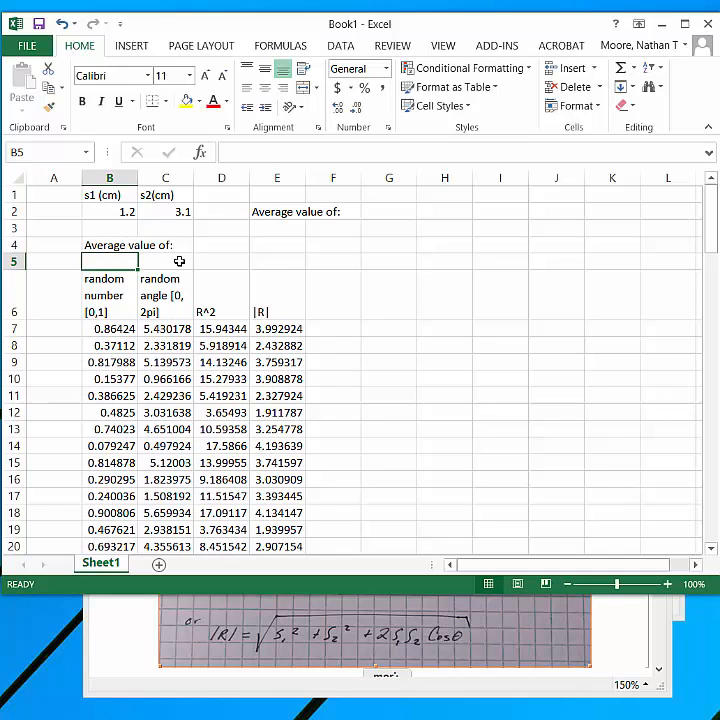
- Enter the formula =AVERAGE(B7:B113) in B5 to average the random numbers
type("=a")
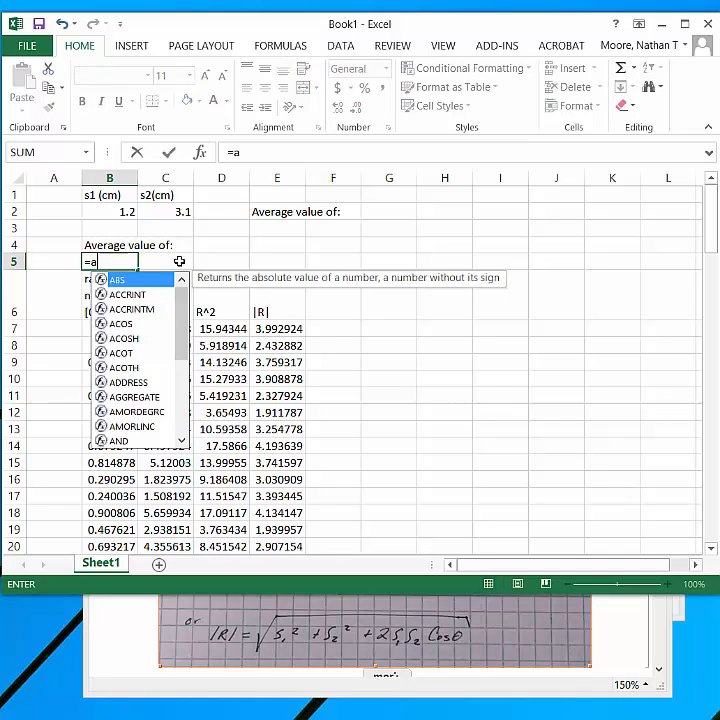
type("verage(")
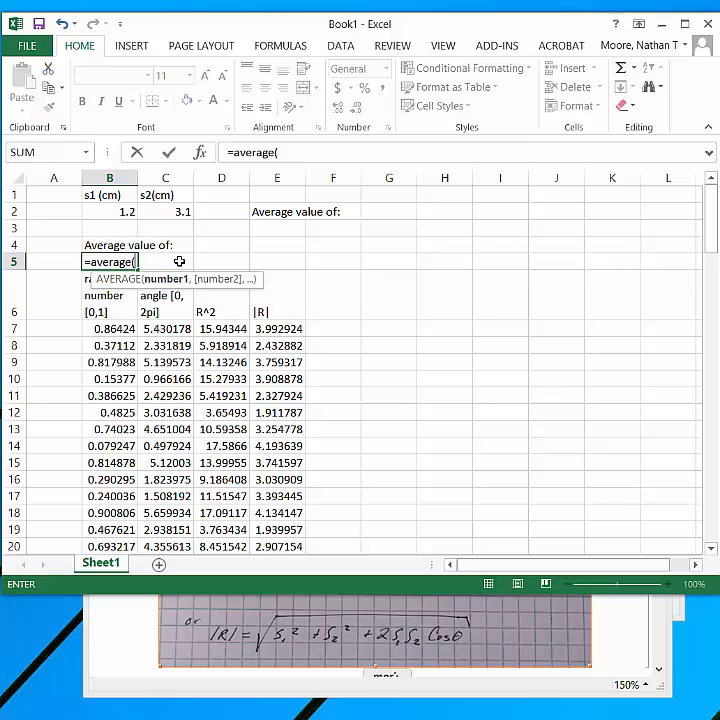
key("Down")
key("Down")
key("Down")
key("Up")
key("ctrl+shift+Down")
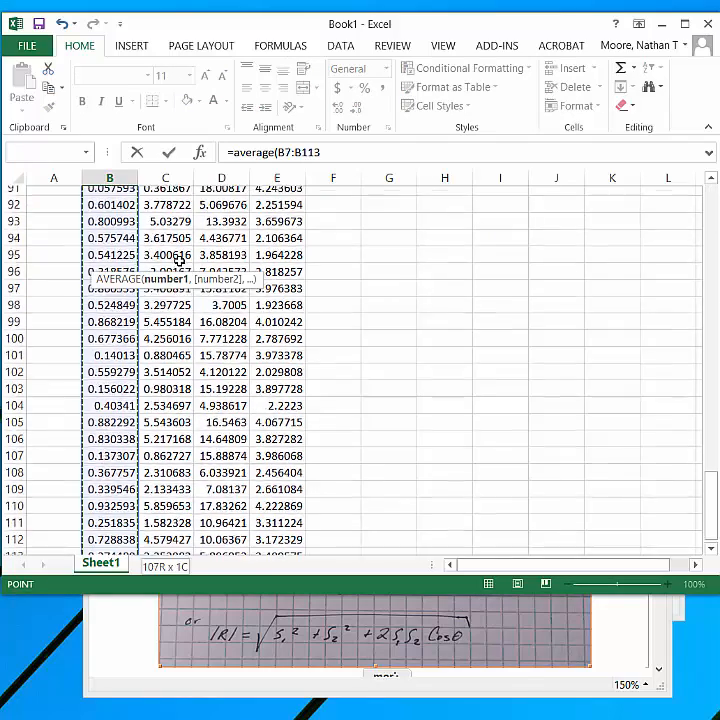
key("Return")
key("Up")
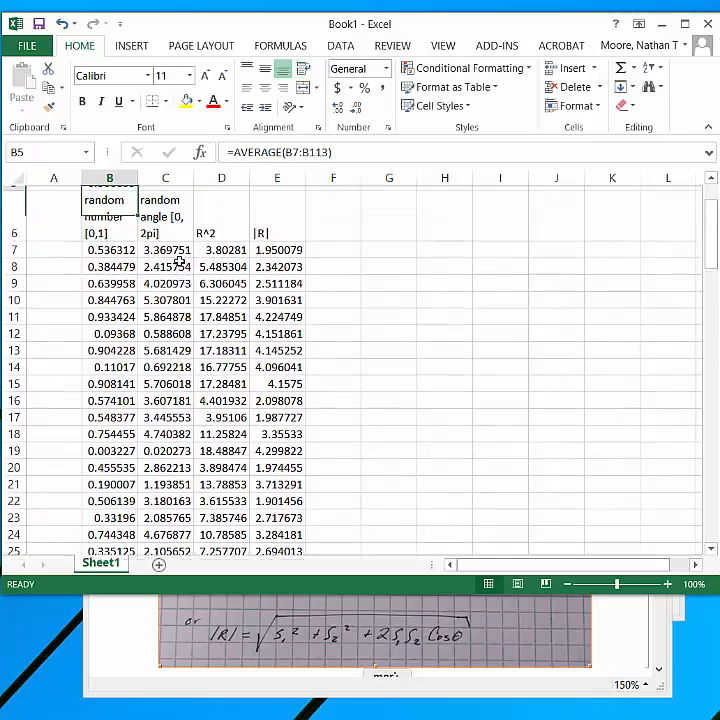
key("Up")
key("Up")
key("Up")
key("Up")
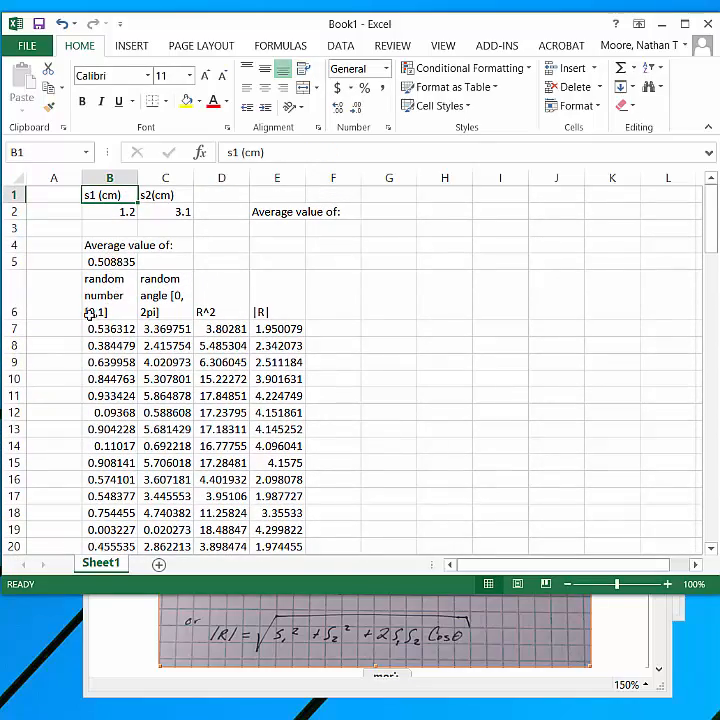
- Copy the average formula from B5 into C5 for the random angles
left_click(107, 262)
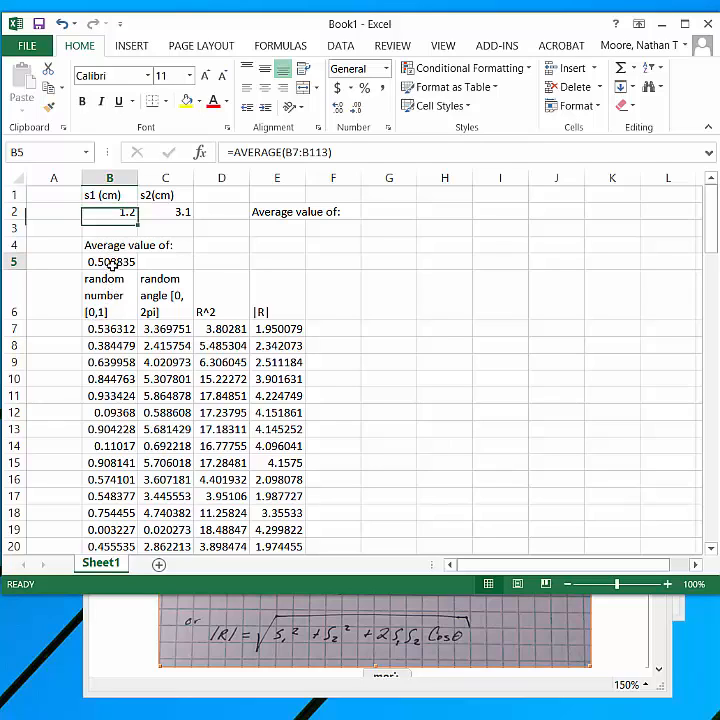
key("ctrl+c")
key("Right")
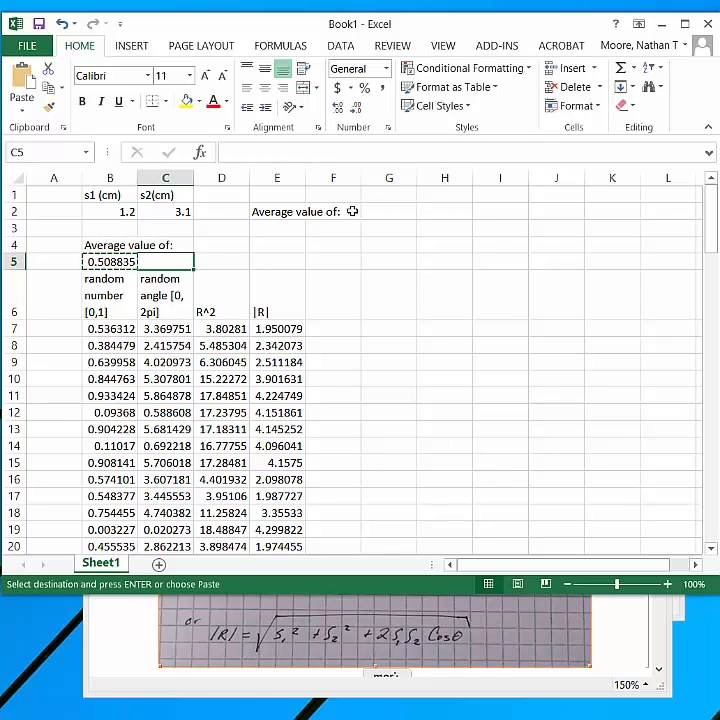
key("ctrl+v")
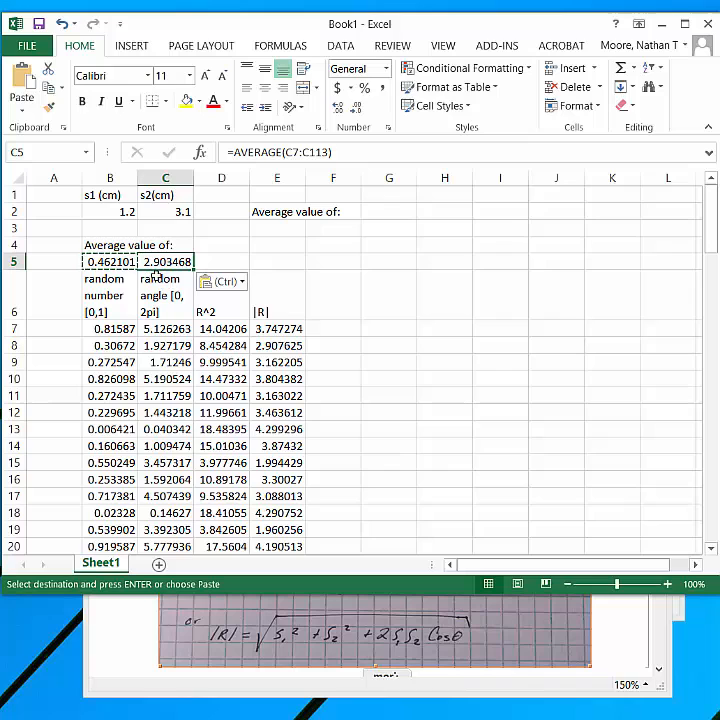
- Copy the average formula from C5 across D5 and E5 for R^2 and |R|, and check the formula in E5
left_click(204, 262)
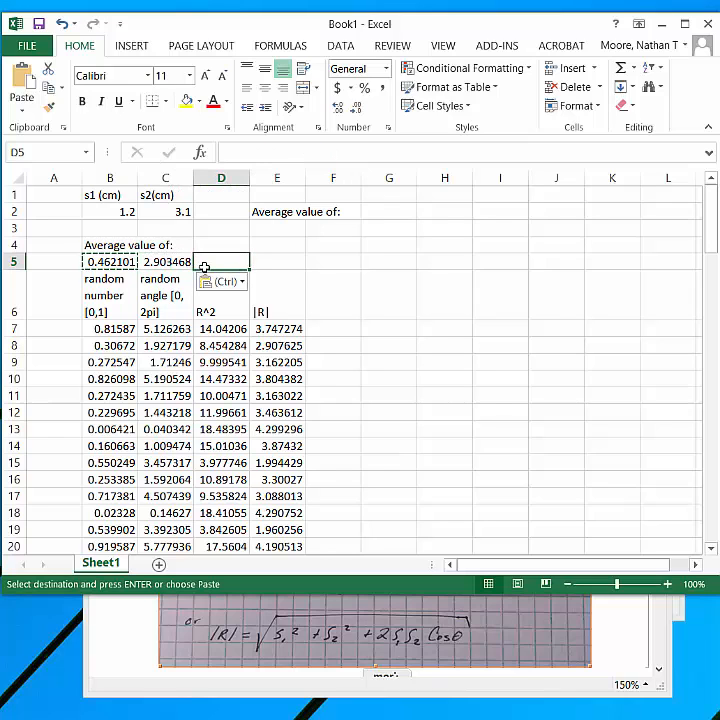
key("Left")
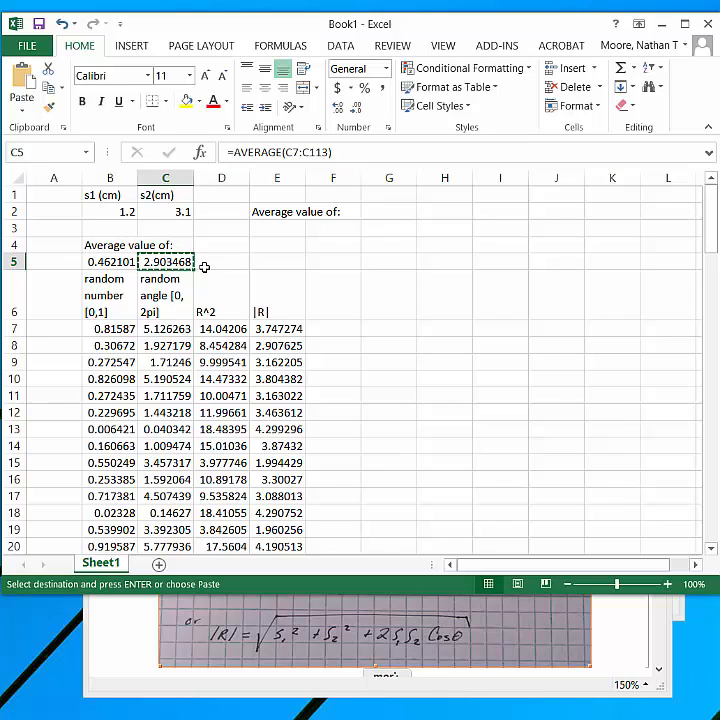
key("shift+Right")
key("shift+Right")
key("ctrl+v")
key("Down")
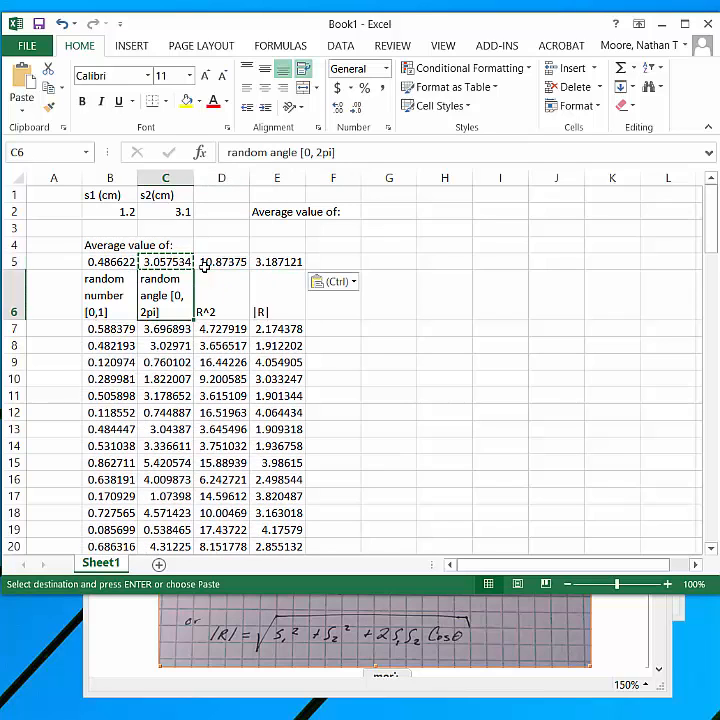
key("Up")
left_click(282, 261)
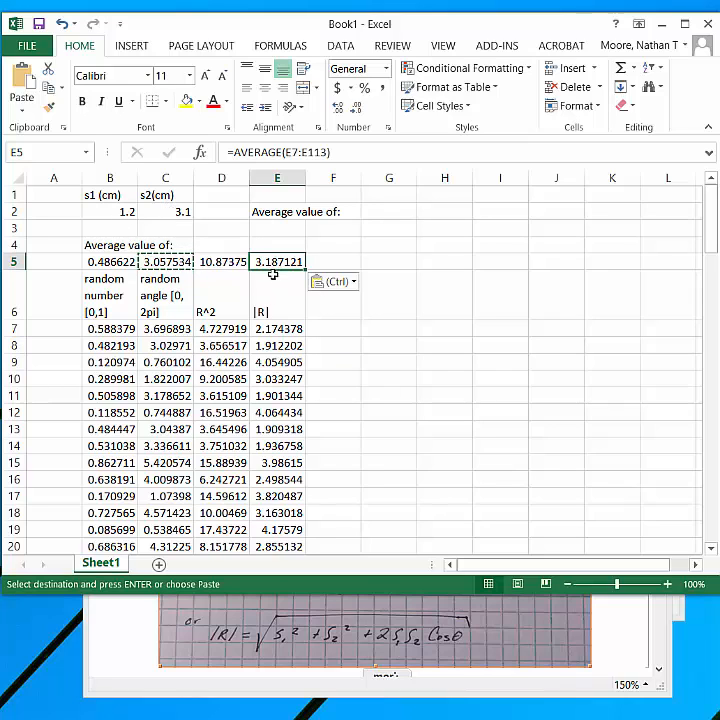
left_click(318, 231)
left_click(334, 246)
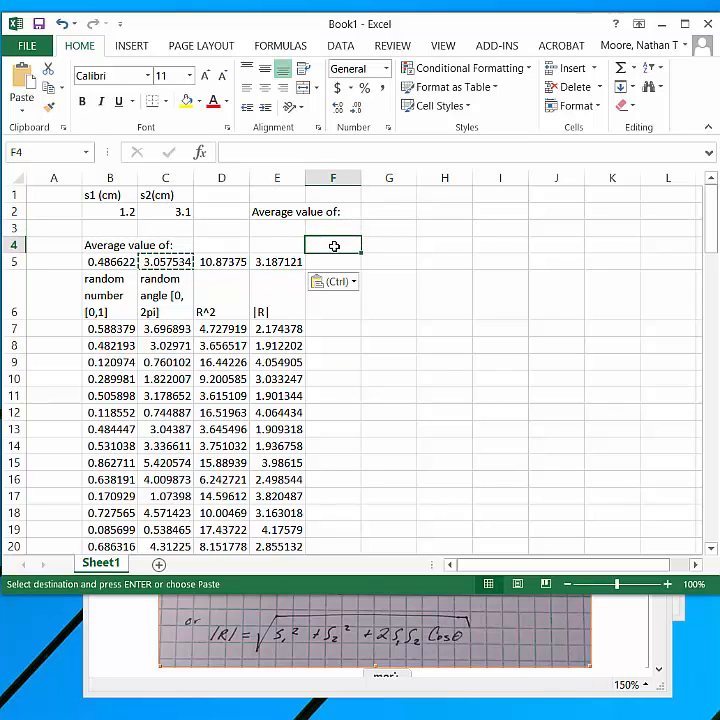
key("Escape")
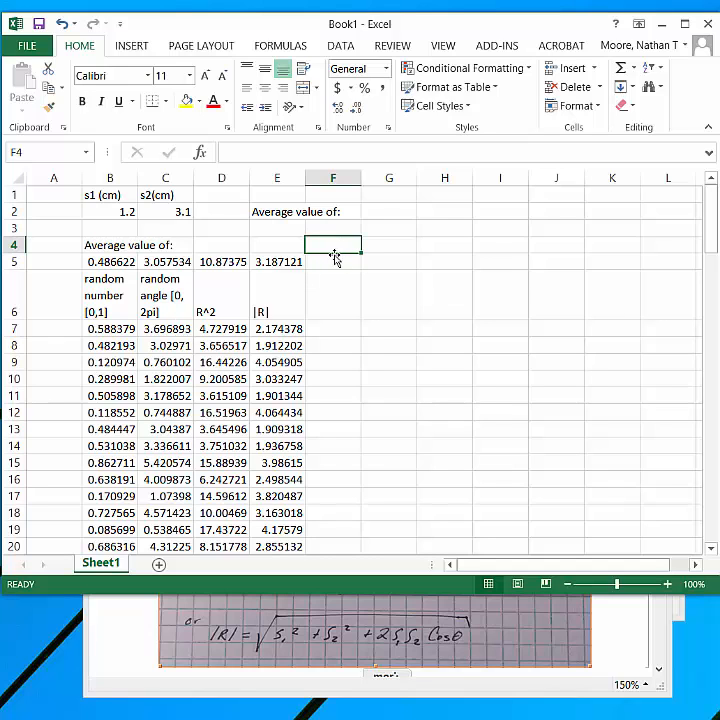
- Recalculate the random values by entering 1 in G5, 2 in G4 and 3 over the value in G5
left_click(391, 258)
type("1")
key("Return")
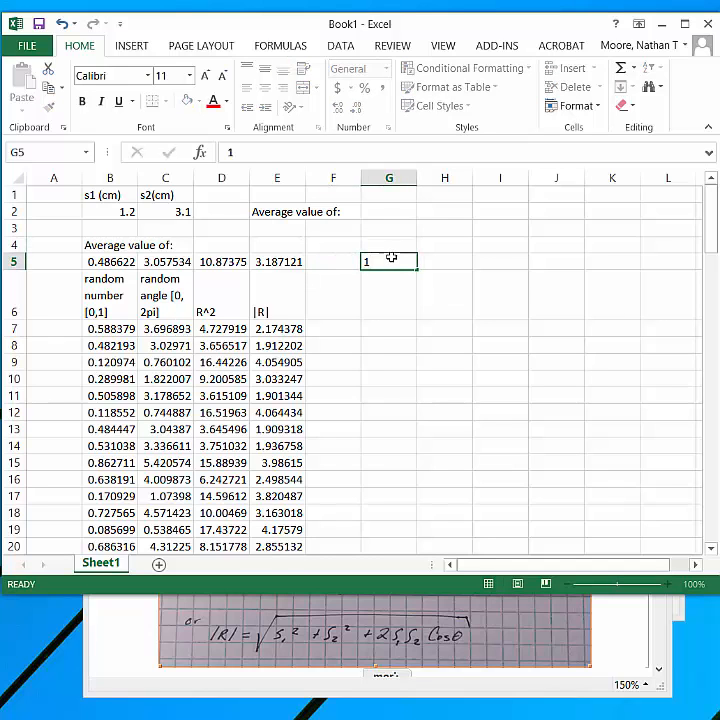
key("Up")
key("Up")
type("2")
key("Return")
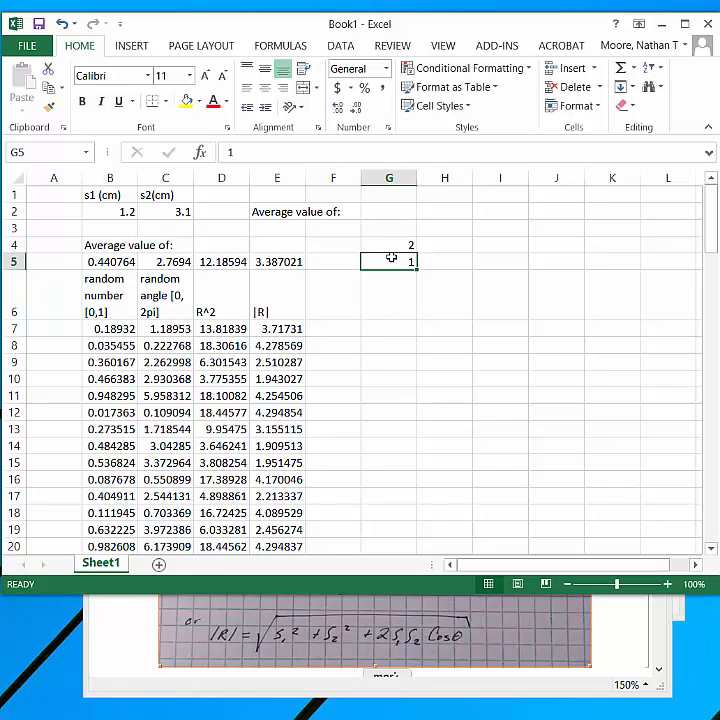
type("3")
key("Return")
key("Up")
key("Up")
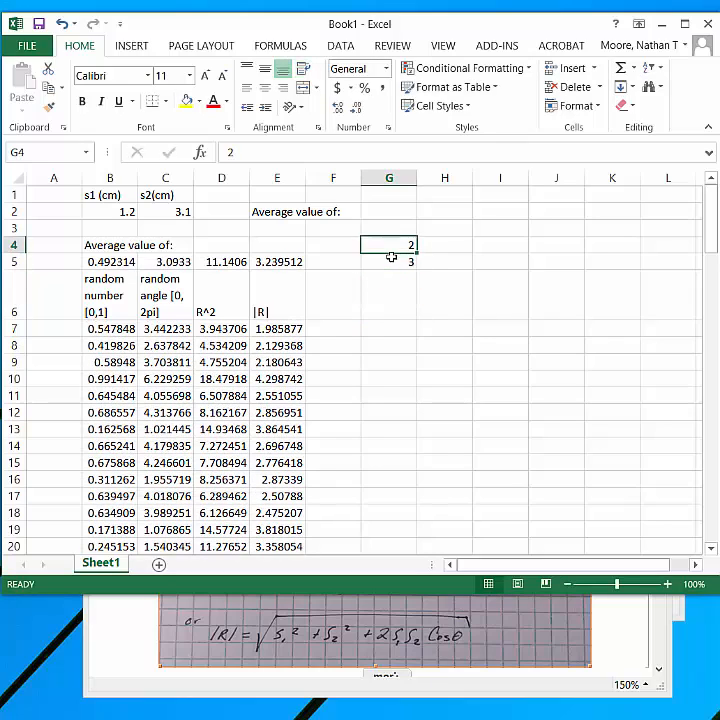
- Recalculate the simulation again by entering 2 in G3, 2 in G4 and 3 in G5
key("Up")
type("2")
key("Return")
type("2")
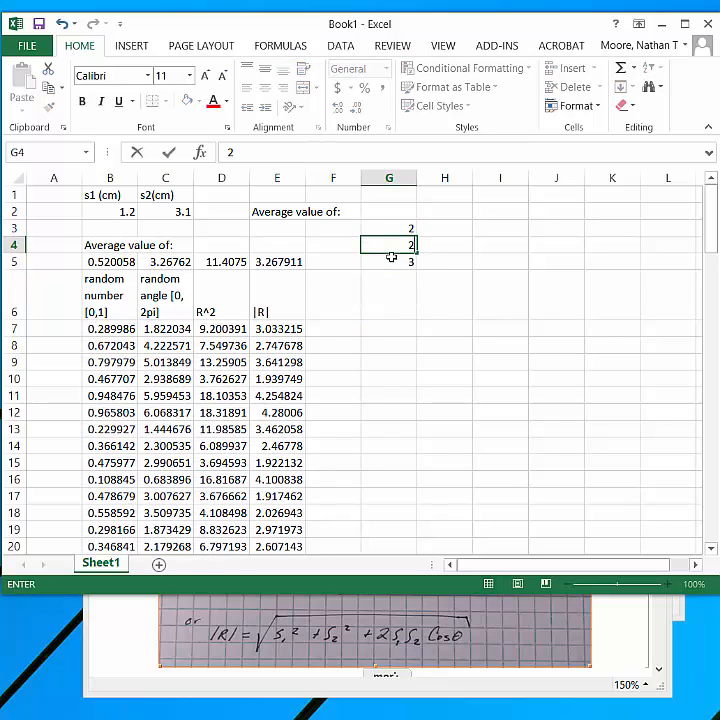
key("Return")
type("3")
key("Return")
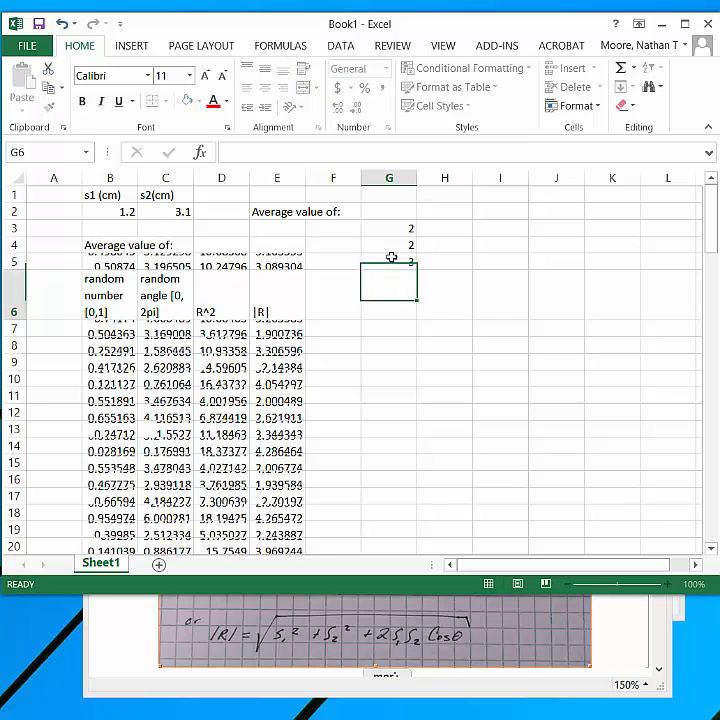
key("Up")
key("Up")
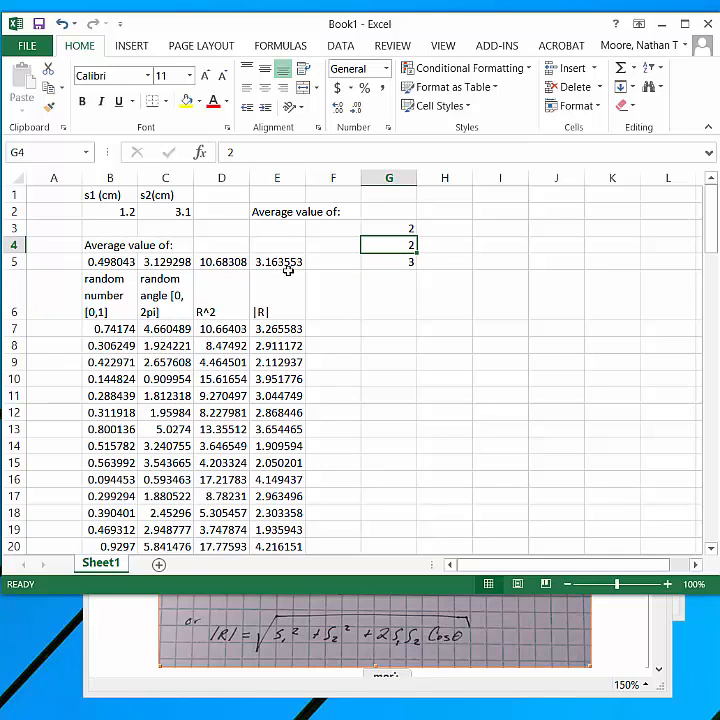
- Copy the formulas of the last sample row, B113:E113, down through row 445
left_click(112, 372)
key("ctrl+Down")
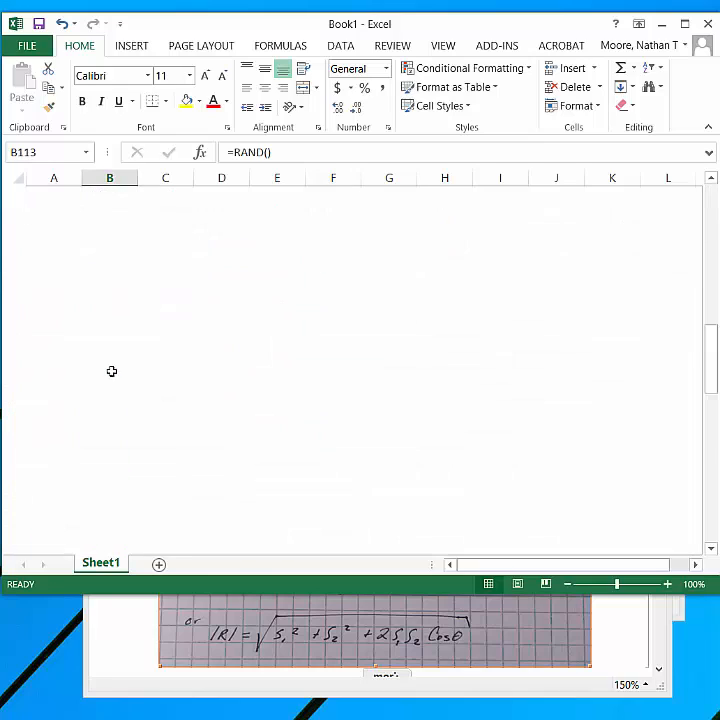
key("shift+Right")
key("shift+Right")
key("shift+Right")
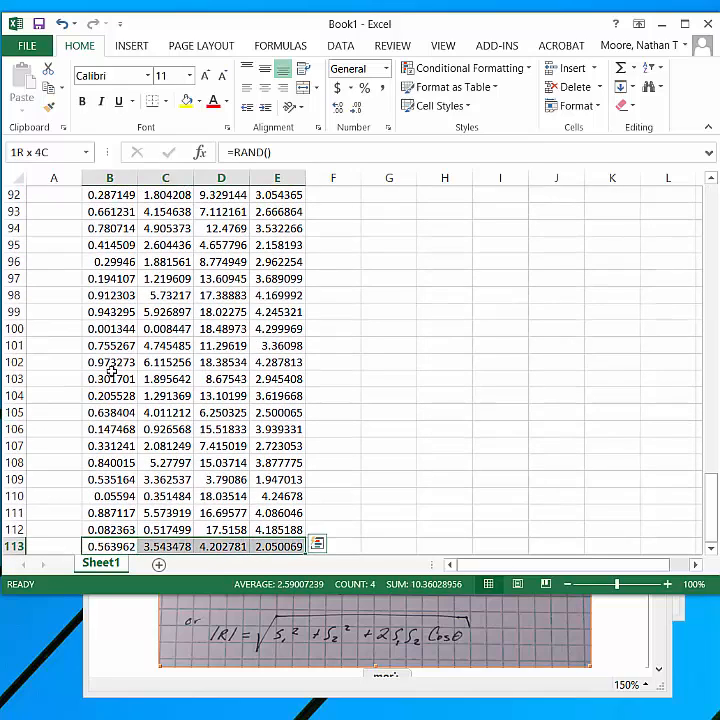
key("shift+Left")
key("shift+Right")
key("ctrl+c")
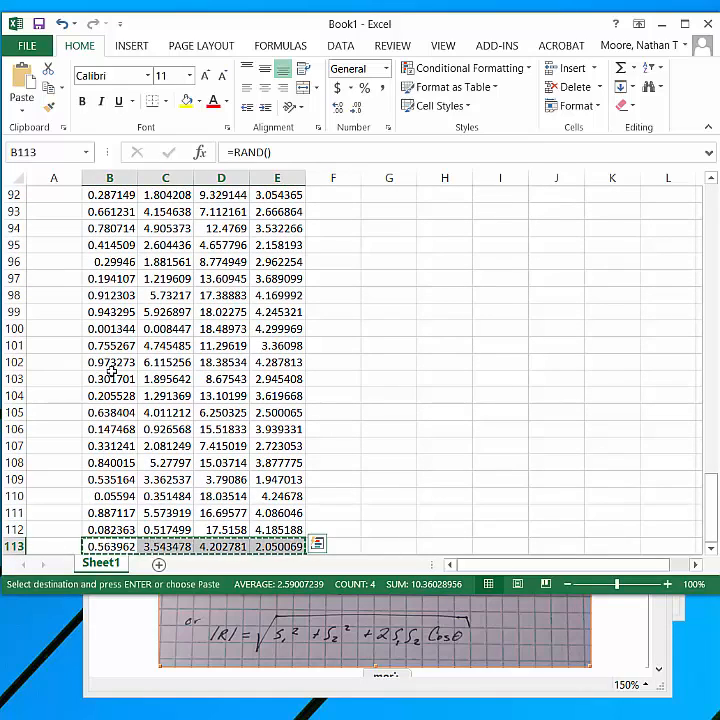
key("shift+Down")
key("shift+Down")
key("shift+Down")
key("shift+Down")
key("shift+Down")
key("shift+Down")
key("shift+Down")
key("shift+Down")
key("shift+Down")
key("shift+Down")
key("shift+Down")
key("shift+Down")
key("shift+Down")
key("shift+Down")
key("shift+Down")
key("shift+Down")
key("shift+Down")
key("shift+Down")
key("shift+Down")
key("shift+Down")
key("shift+Down")
key("shift+Down")
key("shift+Down")
key("shift+Down")
key("shift+Down")
key("shift+Down")
key("shift+Down")
key("shift+Down")
key("shift+Down")
key("shift+Down")
key("shift+Down")
key("shift+Down")
key("shift+Down")
key("shift+Down")
key("shift+Down")
key("shift+Down")
key("shift+Down")
key("shift+Down")
key("shift+Down")
key("shift+Down")
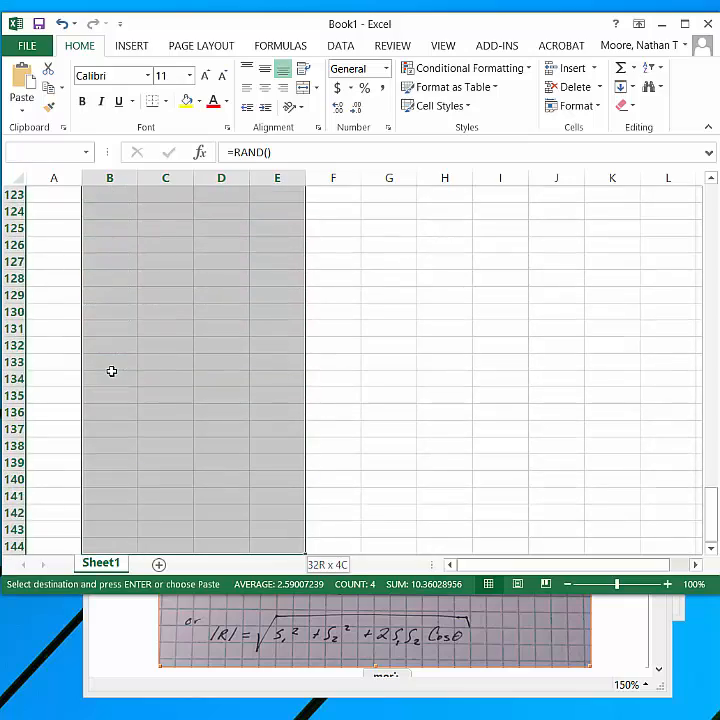
key("shift+Down")
key("shift+Down")
key("shift+Down")
key("shift+Down")
key("shift+Down")
key("shift+Down")
key("shift+Down")
key("shift+Down")
key("shift+Down")
key("shift+Down")
key("shift+Down")
key("shift+Down")
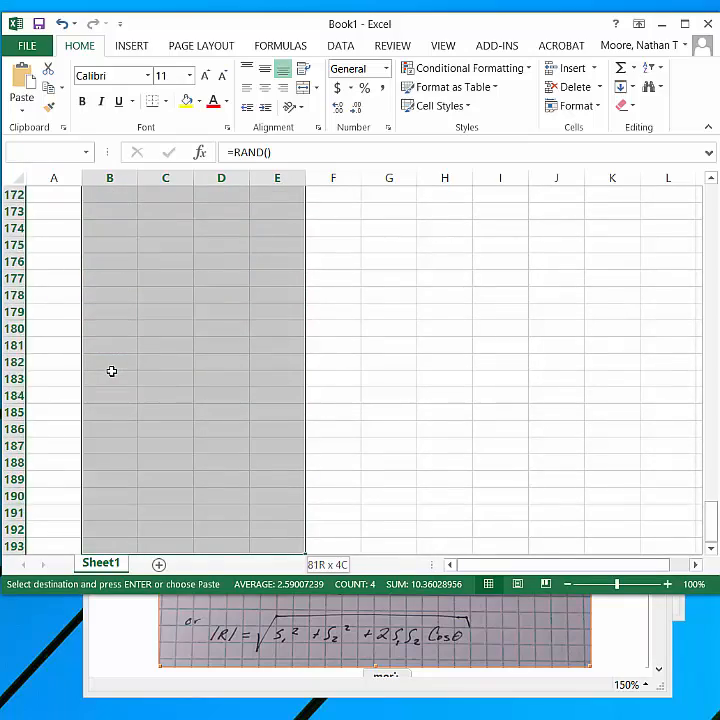
key("shift+Down")
key("shift+Down")
key("shift+Down")
key("shift+Down")
key("shift+Down")
key("shift+Down")
key("shift+Down")
key("shift+Down")
key("shift+Down")
key("shift+Down")
key("shift+Down")
key("shift+Down")
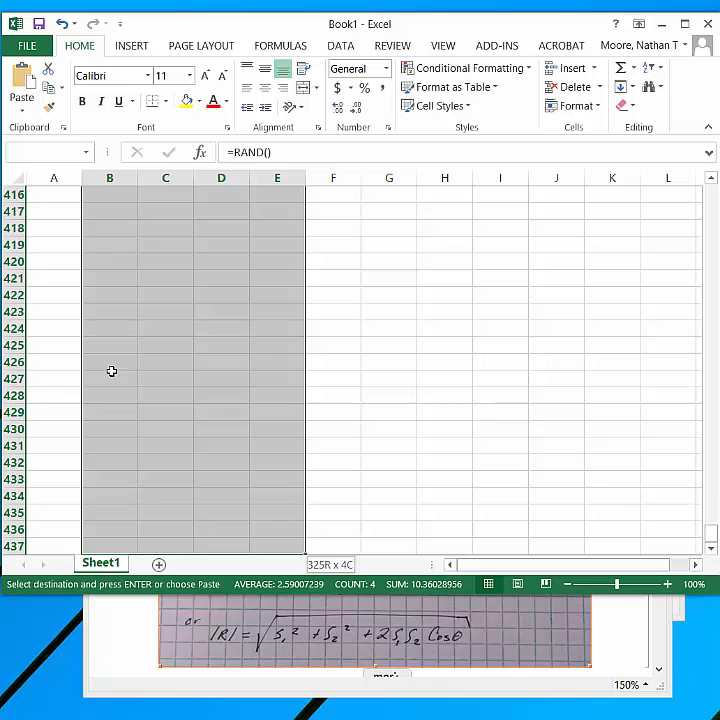
left_click_drag(112, 371, 112, 371)
key("ctrl+v")
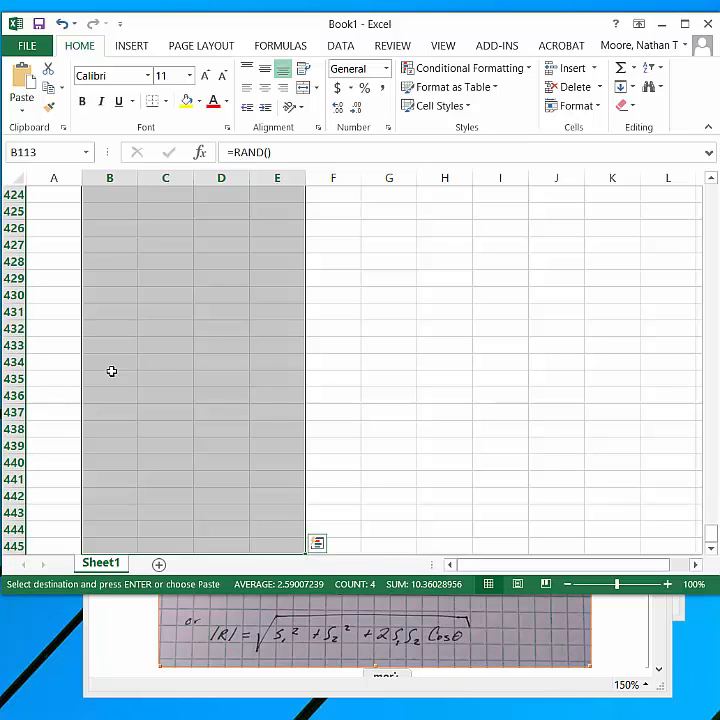
- Select all sample rows, B7:E445, and copy them
key("Up")
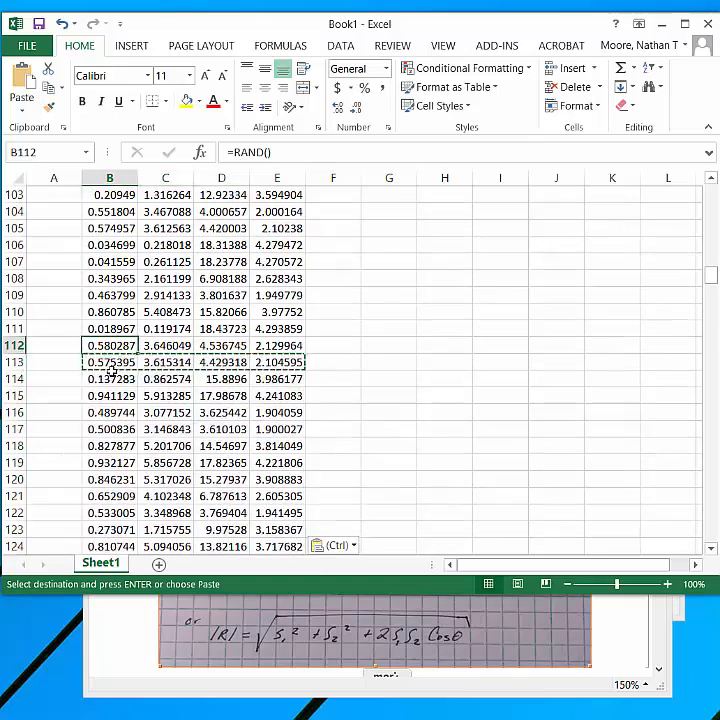
key("ctrl+Up")
key("Down")
key("Down")
key("Down")
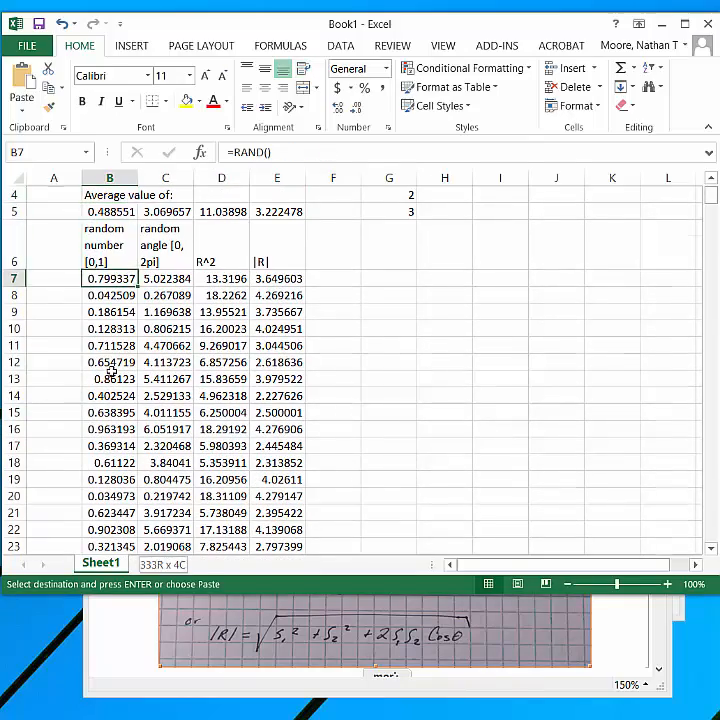
key("ctrl+shift+Down")
key("ctrl+q")
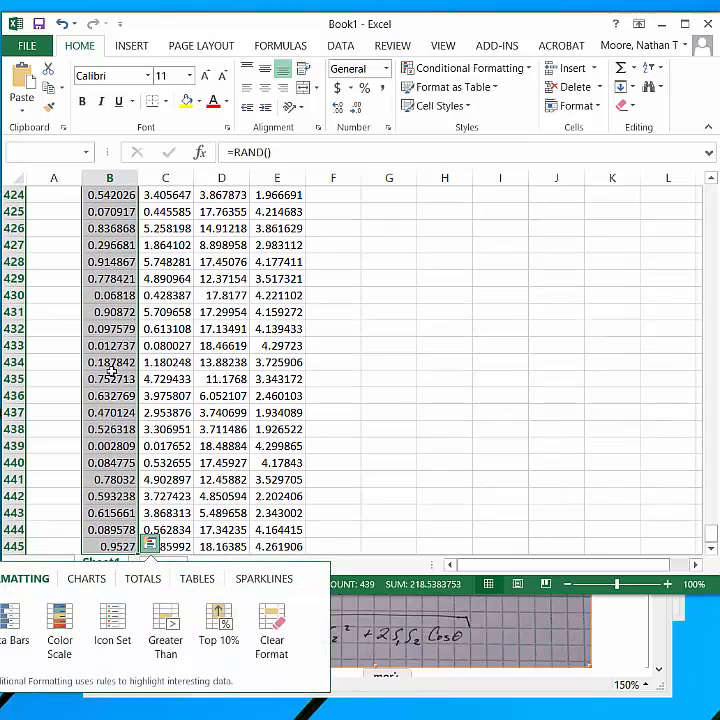
key("Right")
key("Right")
key("Escape")
key("shift+Right")
key("shift+Right")
key("shift+Right")
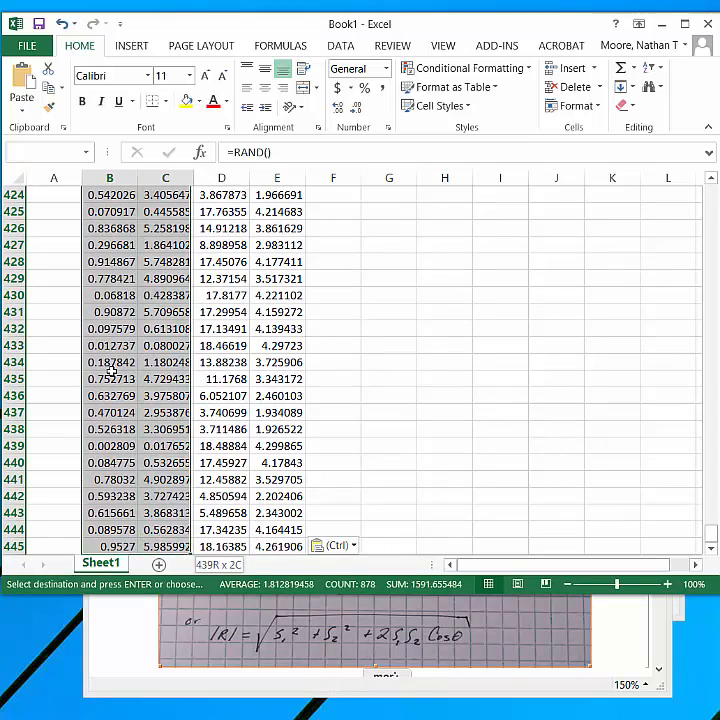
key("ctrl+c")
- Paste the copied sample rows directly below the existing data, starting at B446
key("Left")
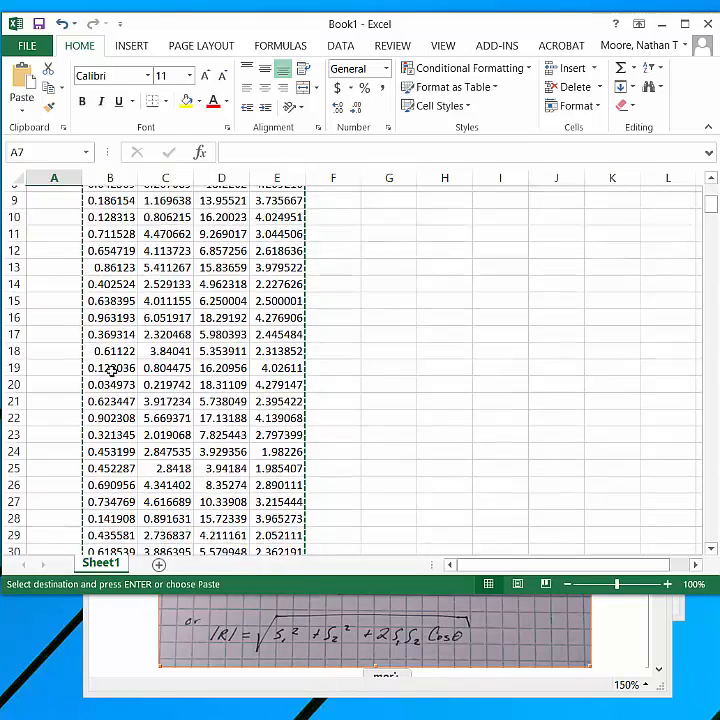
key("Right")
key("Up")
key("Up")
key("Up")
key("ctrl+Down")
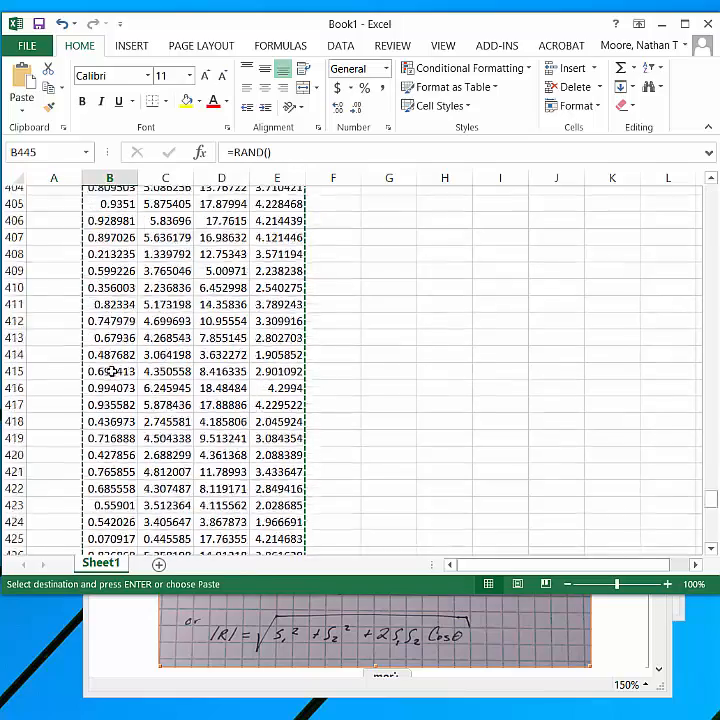
key("Down")
key("ctrl+v")
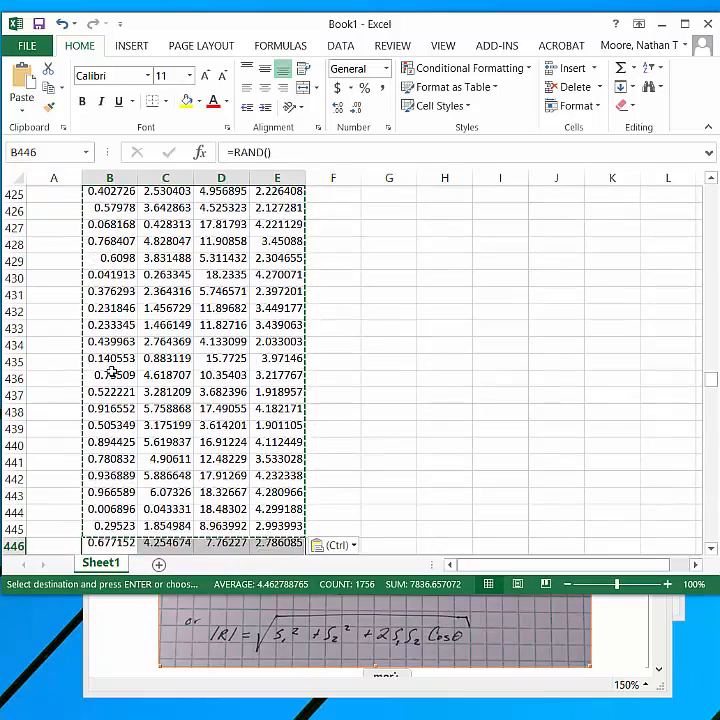
- Duplicate the whole sample block B7:E884 directly below the data, starting at B885
key("ctrl+Up")
key("Down")
key("Down")
key("Down")
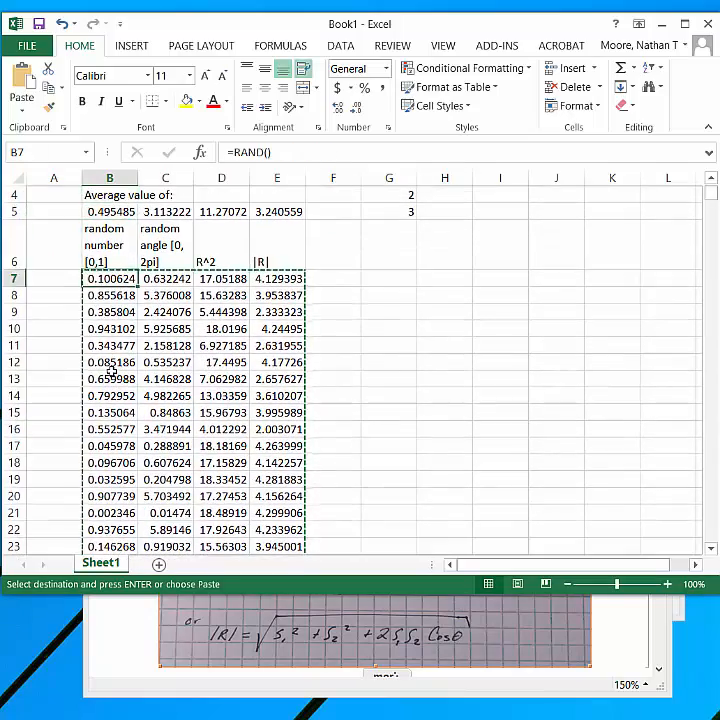
key("ctrl+shift+Down")
key("ctrl+shift+Right")
key("ctrl+c")
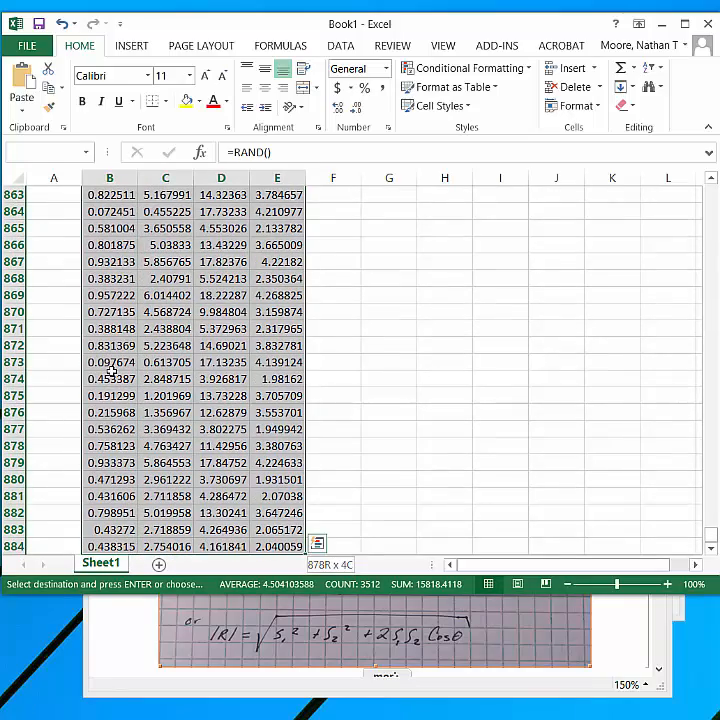
key("ctrl+Down")
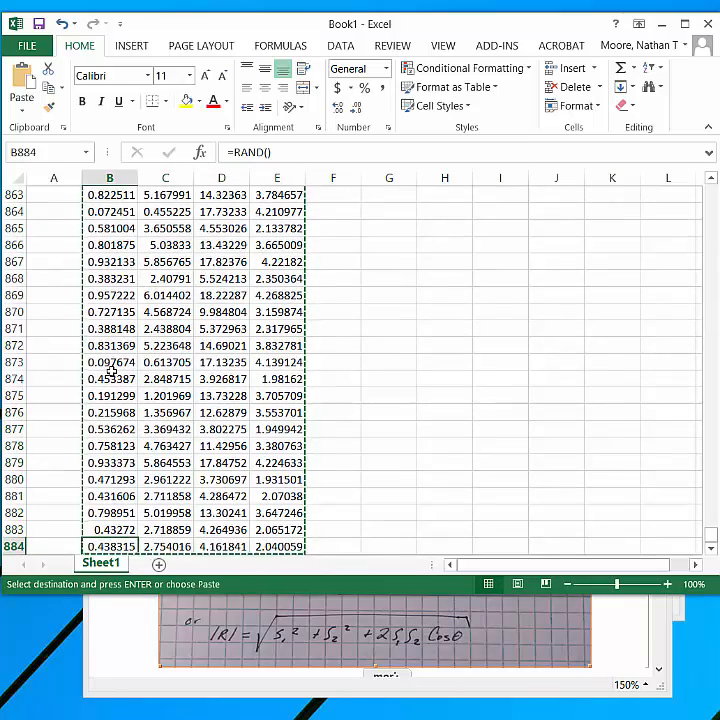
key("Down")
key("ctrl+v")
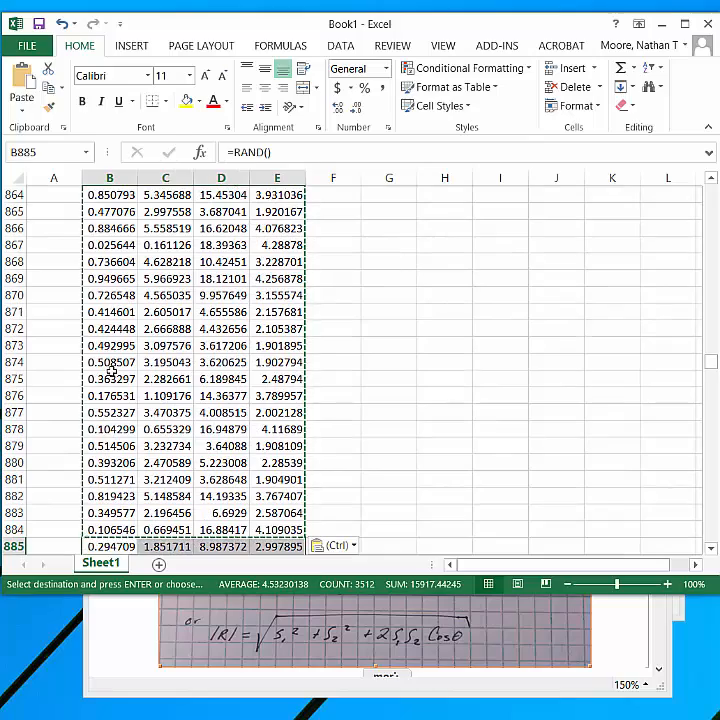
- Recalculate the random values by entering 1 in G5
key("ctrl+Up")
key("Down")
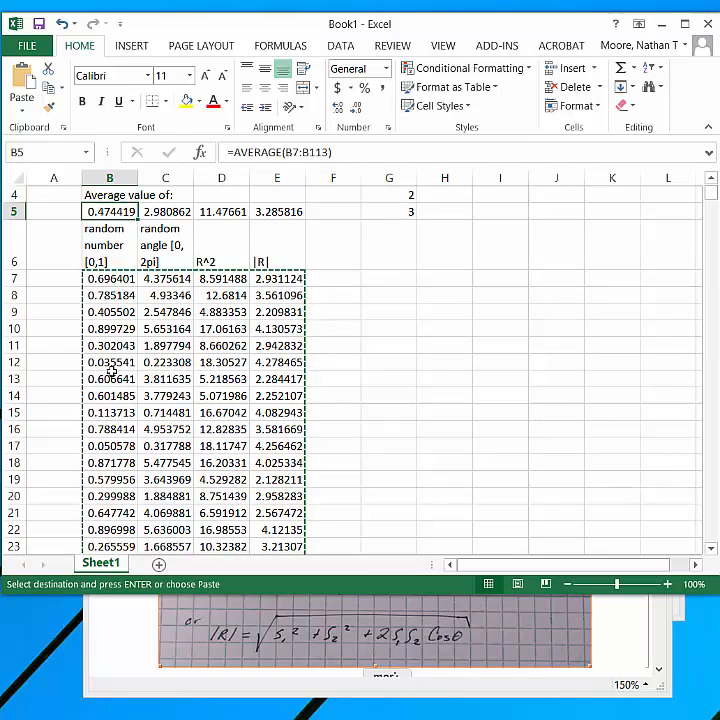
key("Escape")
key("ctrl+Right")
key("ctrl+Right")
type("1")
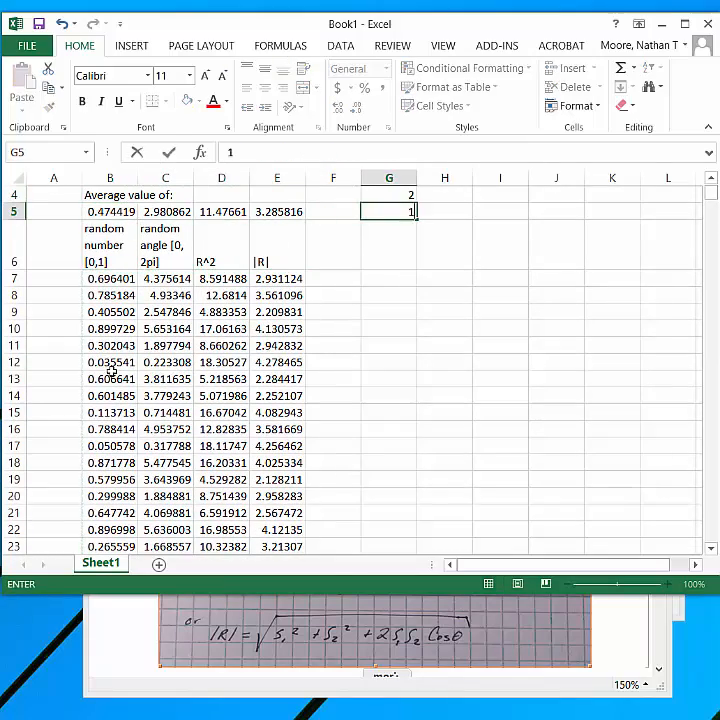
key("Return")
- Change the average formula of the random numbers in B5 to cover the extended range, =AVERAGE(B7:B1762)
key("Left")
key("Left")
key("Left")
key("Left")
key("Left")
key("Left")
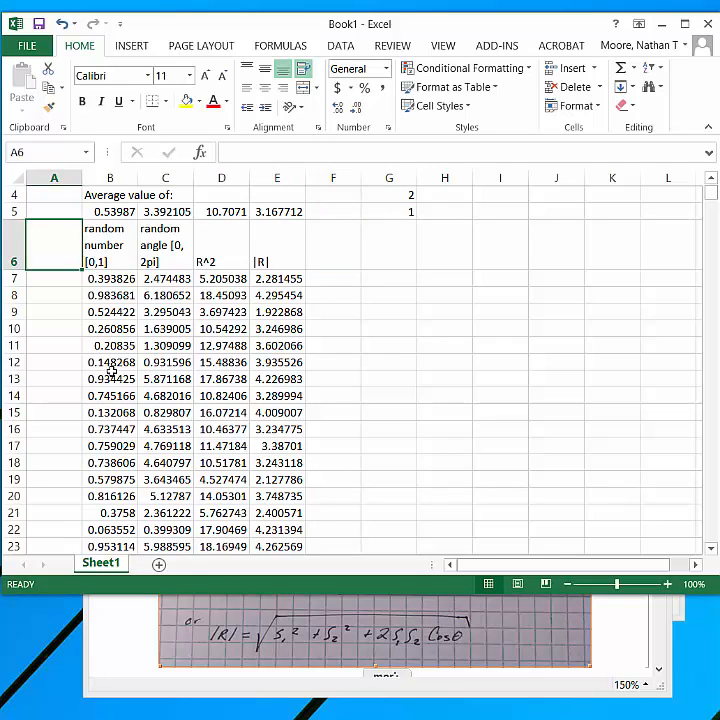
key("Up")
key("Up")
key("Up")
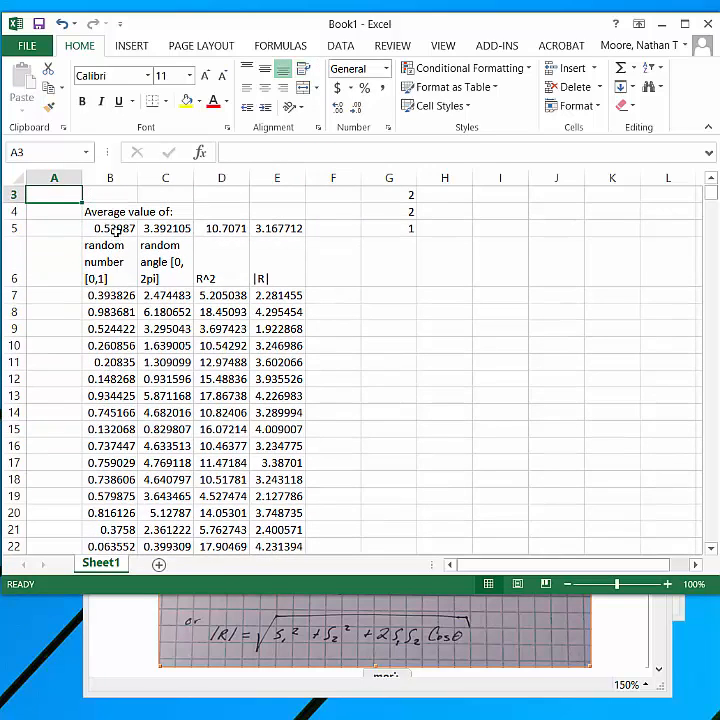
left_click(115, 231)
left_click(337, 153)
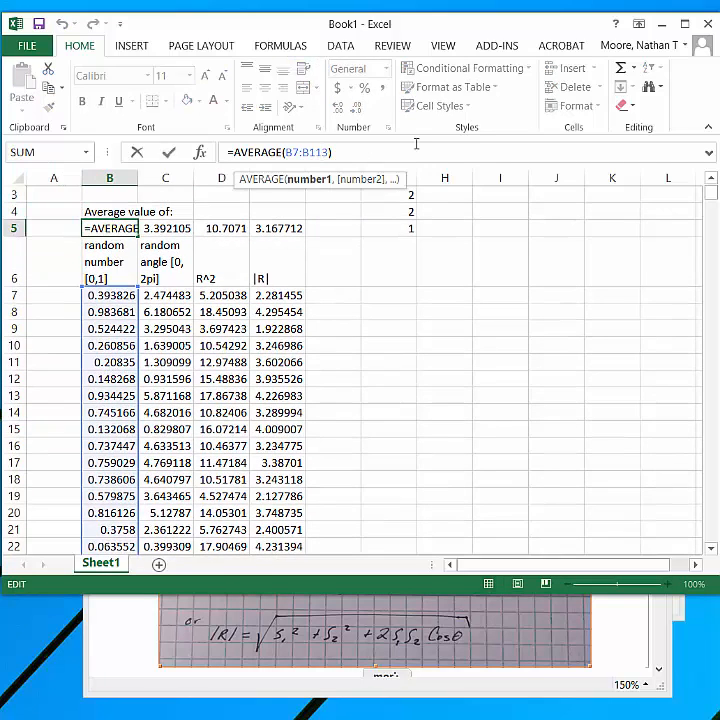
key("BackSpace")
key("BackSpace")
key("BackSpace")
key("BackSpace")
key("BackSpace")
key("BackSpace")
key("BackSpace")
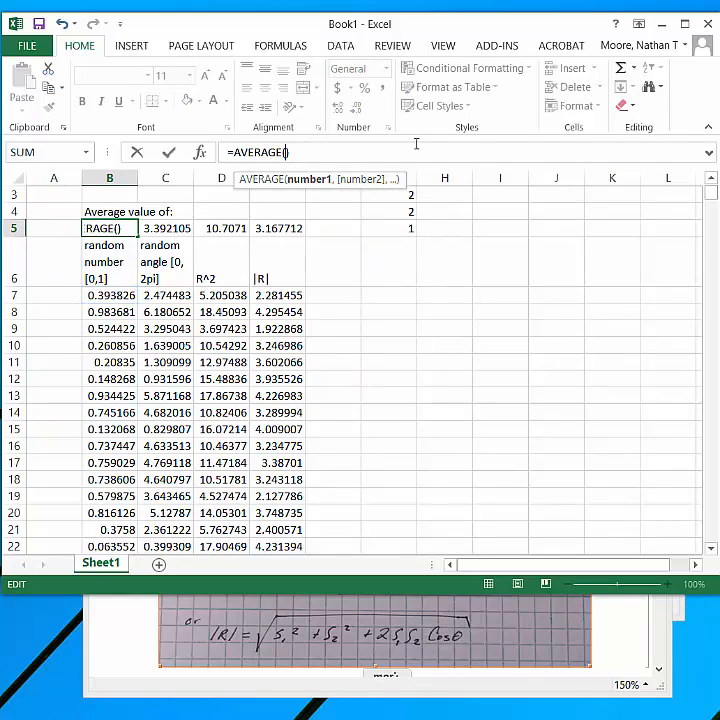
left_click(100, 295)
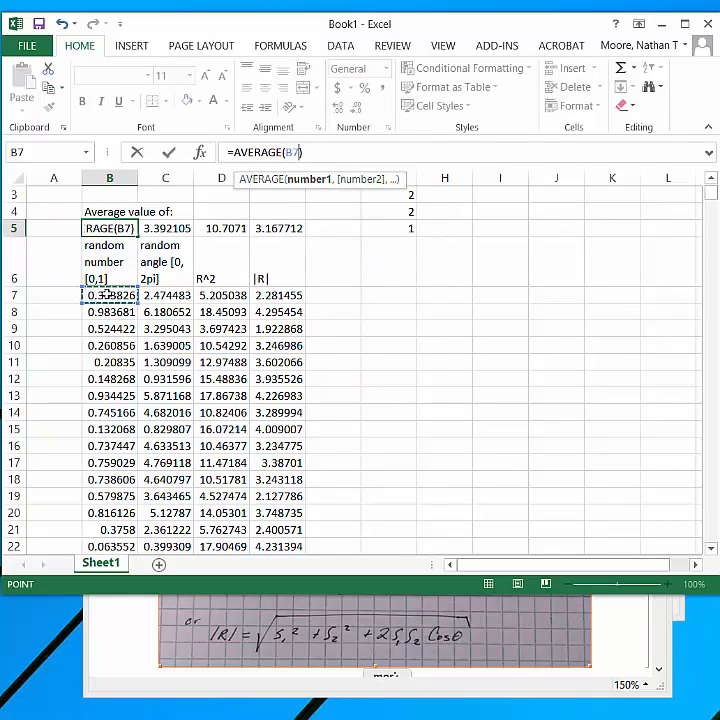
key("ctrl+shift+Down")
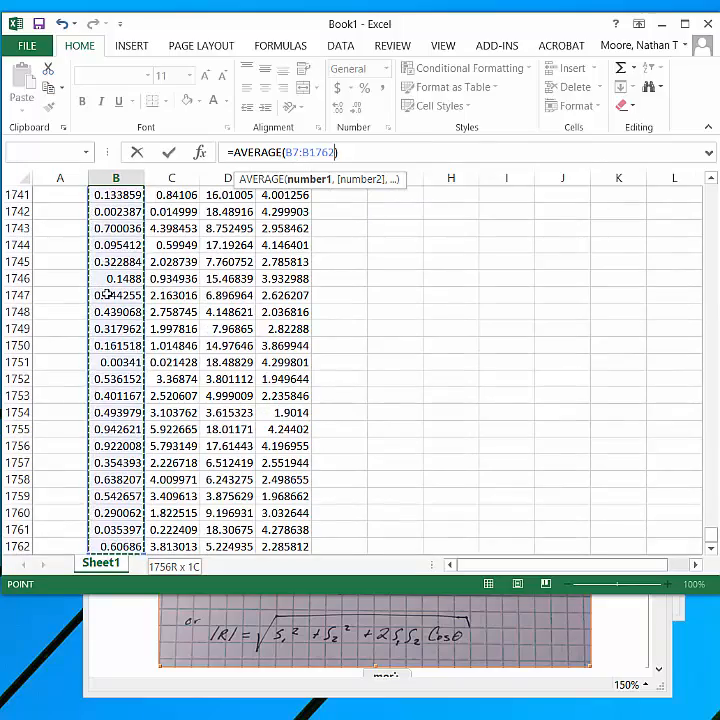
key("Return")
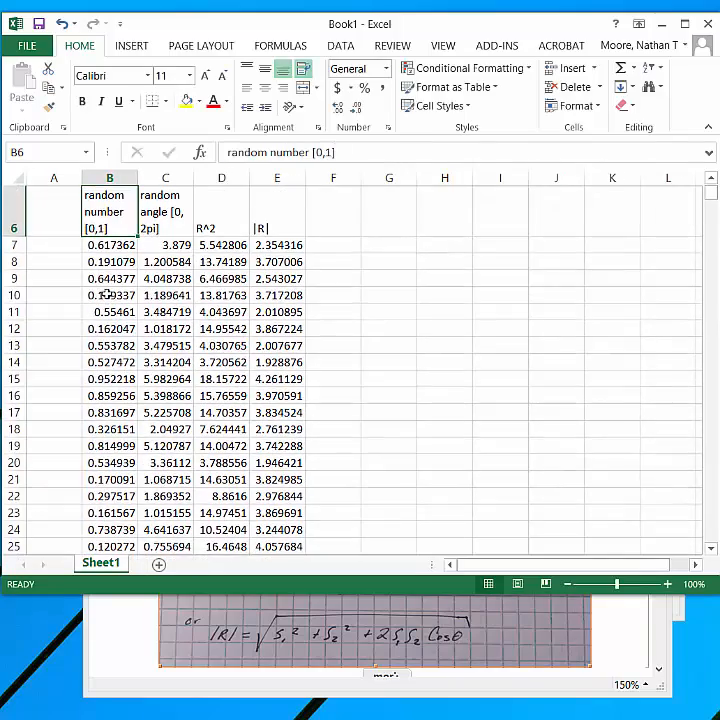
- Copy the extended average formula from B5 across C5:E5 for the random angle, R^2 and |R|
key("Up")
key("Up")
key("Down")
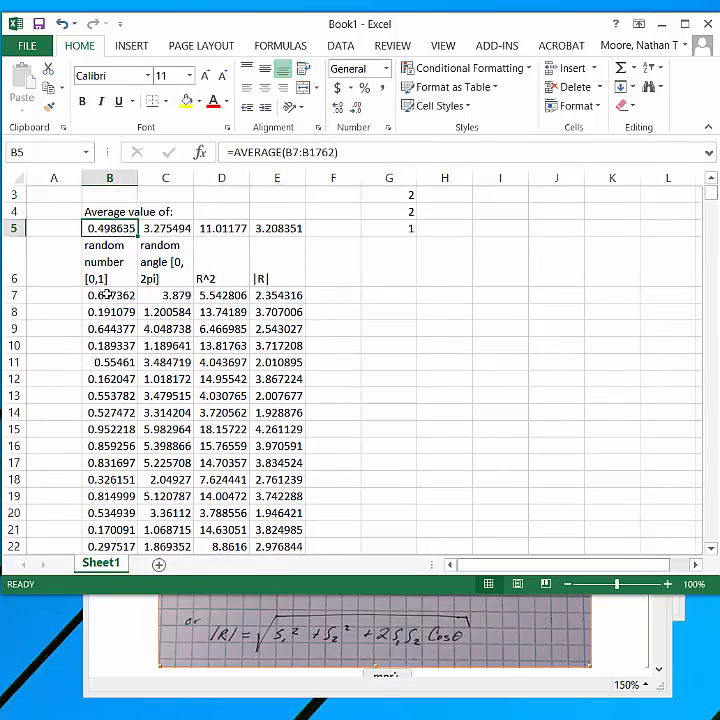
key("Right")
key("Left")
key("ctrl+c")
key("shift+Right")
key("shift+Right")
key("shift+Right")
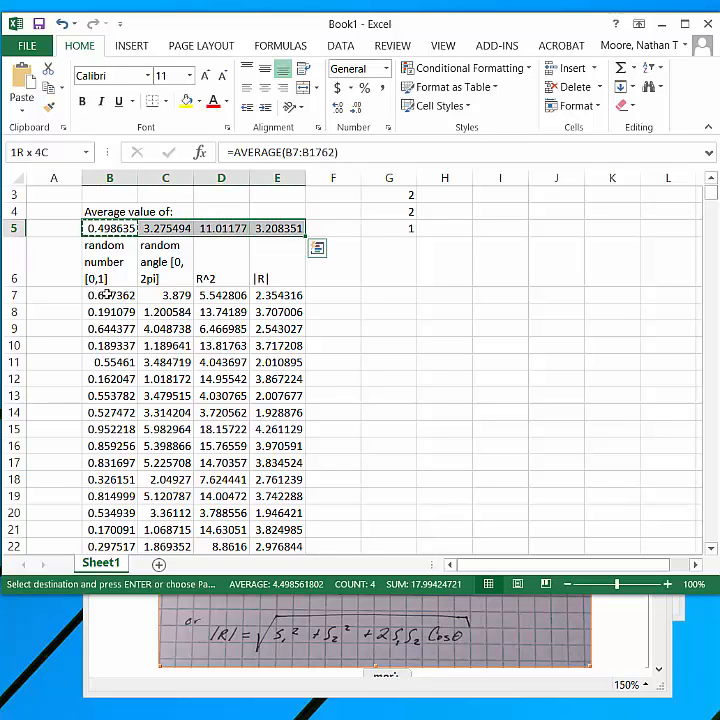
key("ctrl+v")
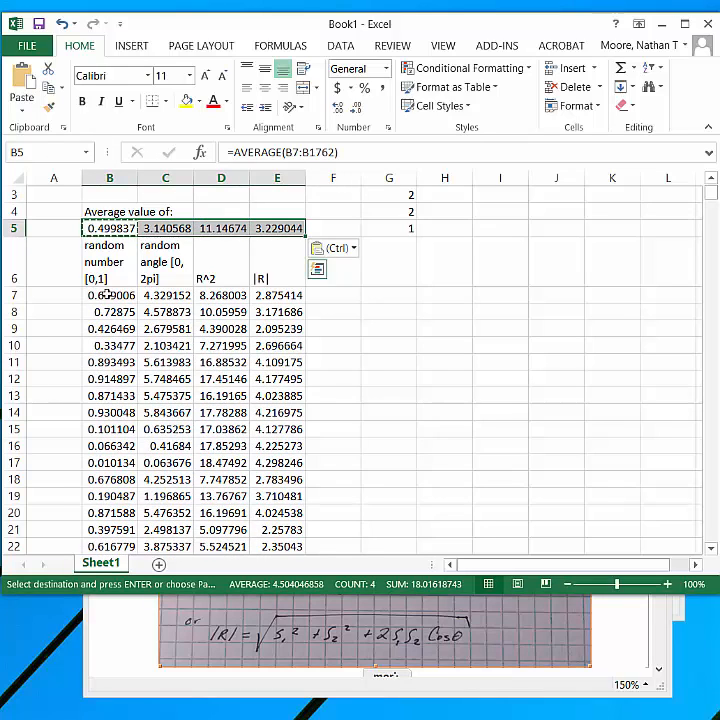
key("Return")
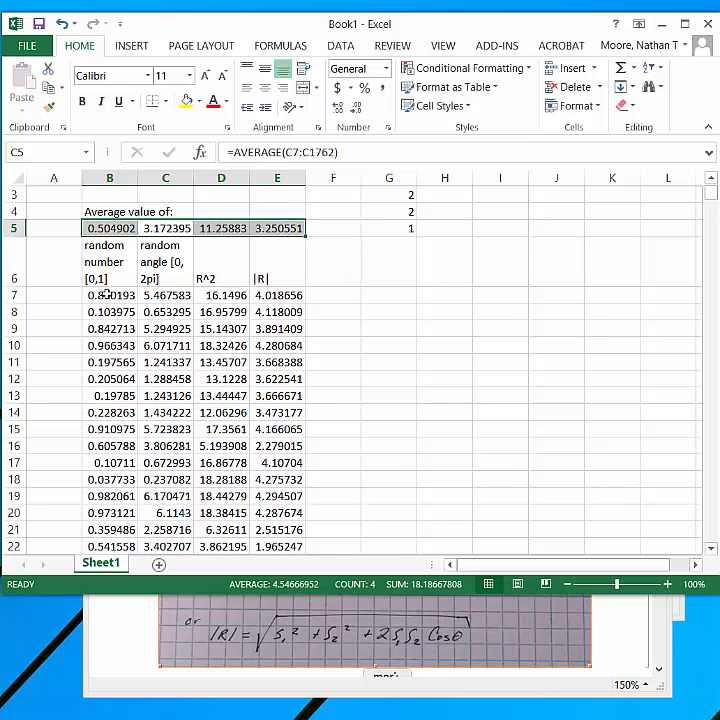
- Recalculate the averages of the extended samples by entering 2 in G5, 3 in G4 and 4 over the value in G5
key("Right")
key("Right")
key("Right")
key("Right")
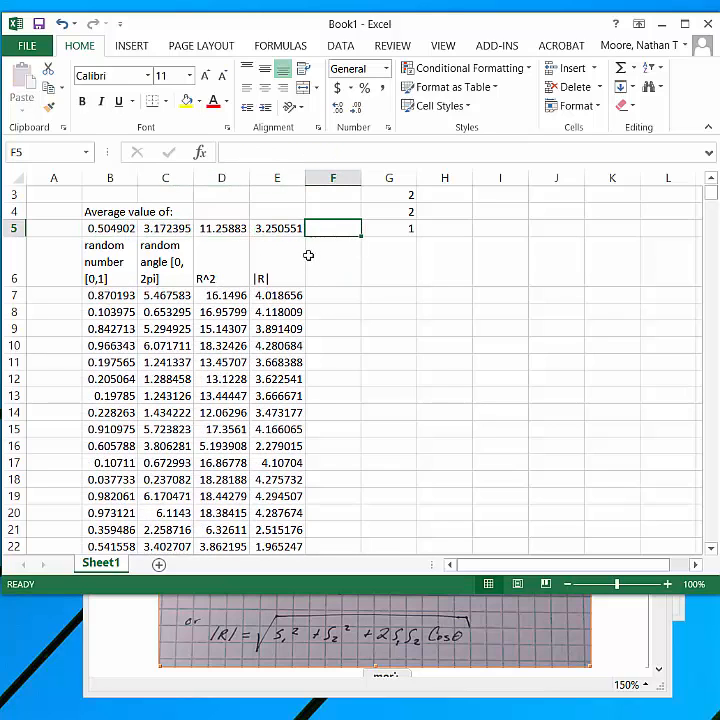
left_click(400, 230)
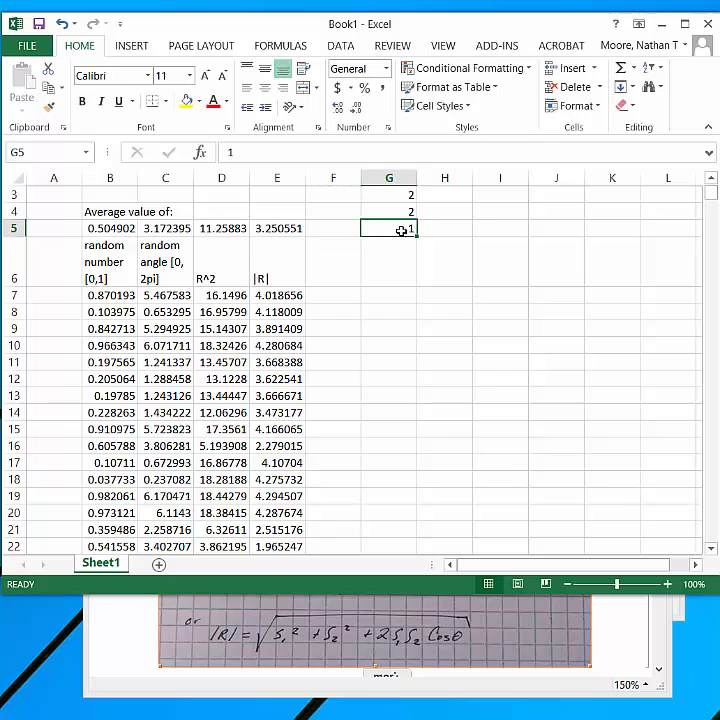
type("1")
key("Return")
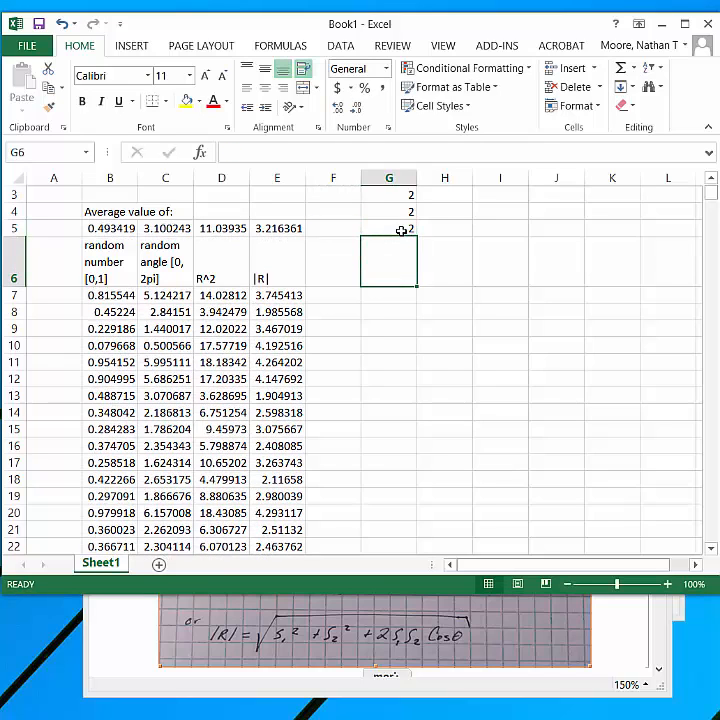
key("Up")
key("Up")
type("3")
key("ctrl+Return")
key("Return")
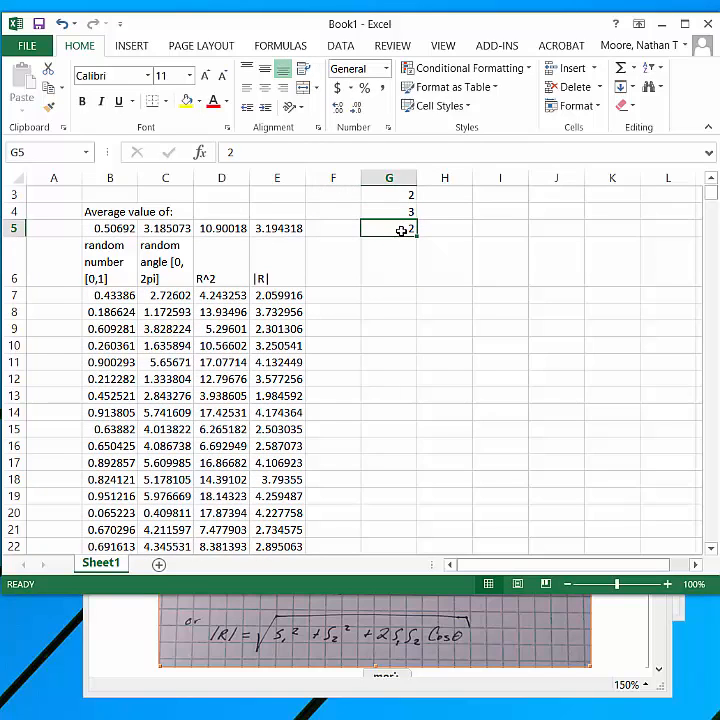
type("4")
key("Return")
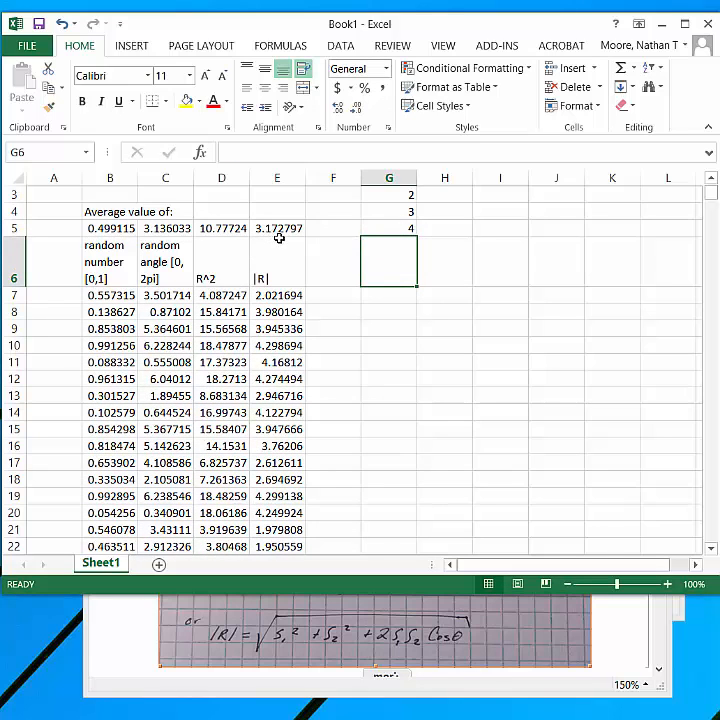
left_click(268, 278)
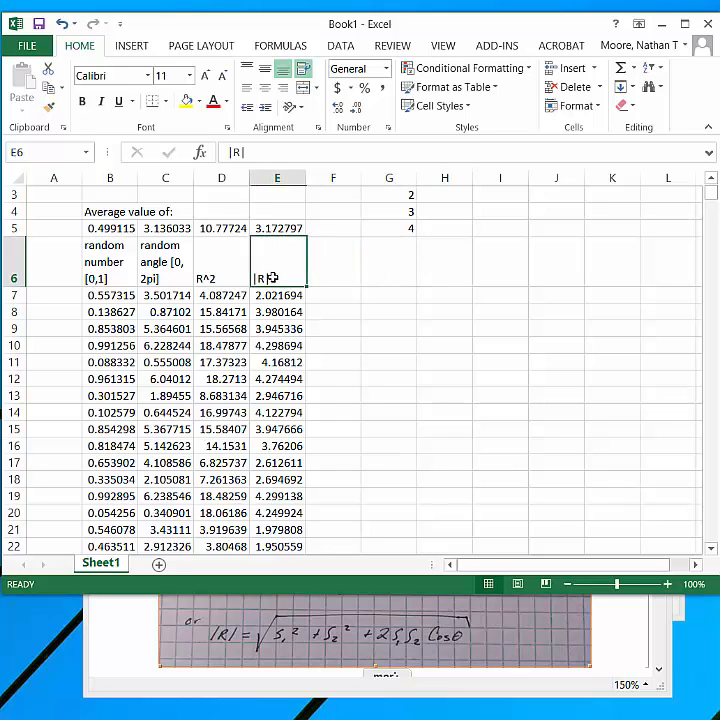
- Return to cell E1 at the top of the sheet to view the s1 and s2 values with the averages
key("Up")
key("Up")
key("Up")
key("Up")
key("Up")
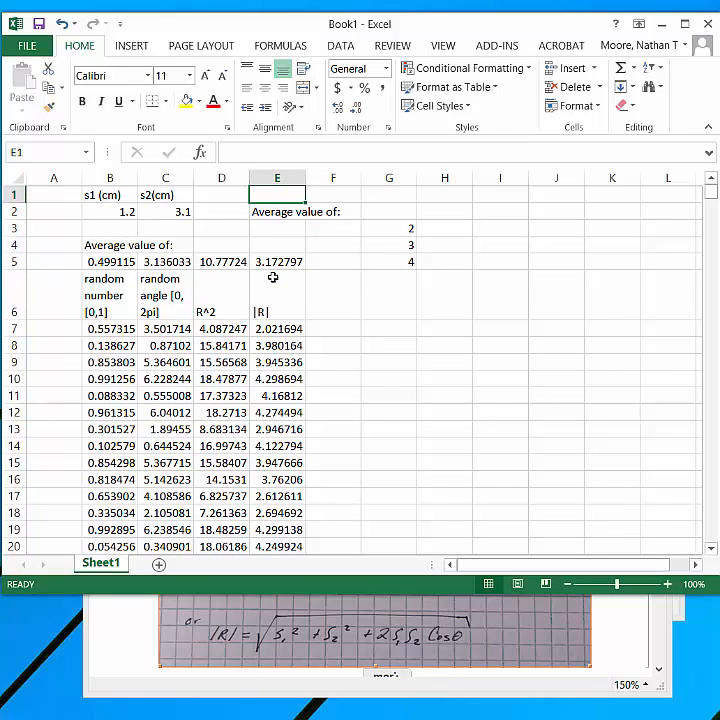